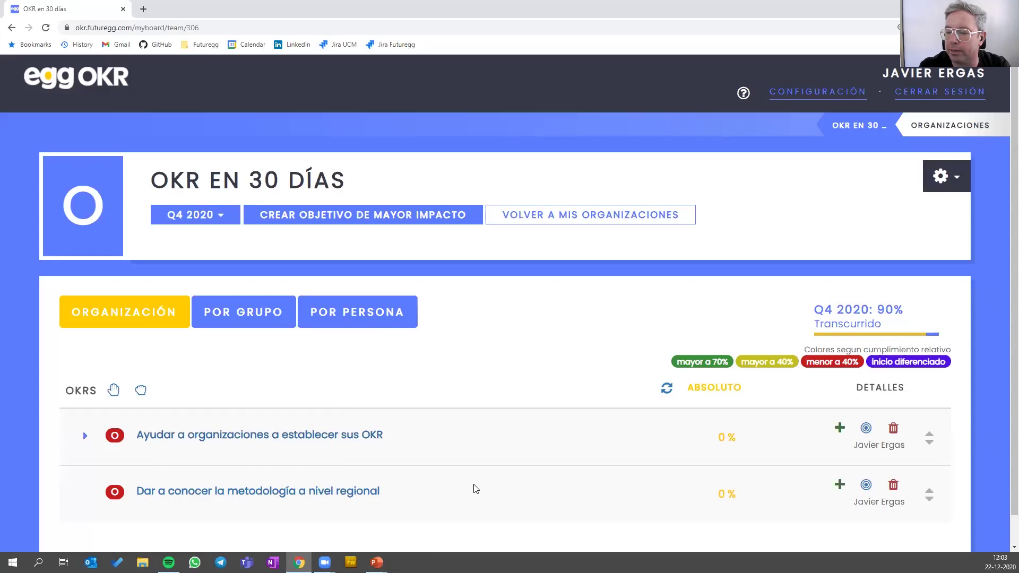
- Expand the objective "Ayudar a organizaciones a establecer sus OKR" to show its sub-objective
scroll(473, 487, "down", 1)
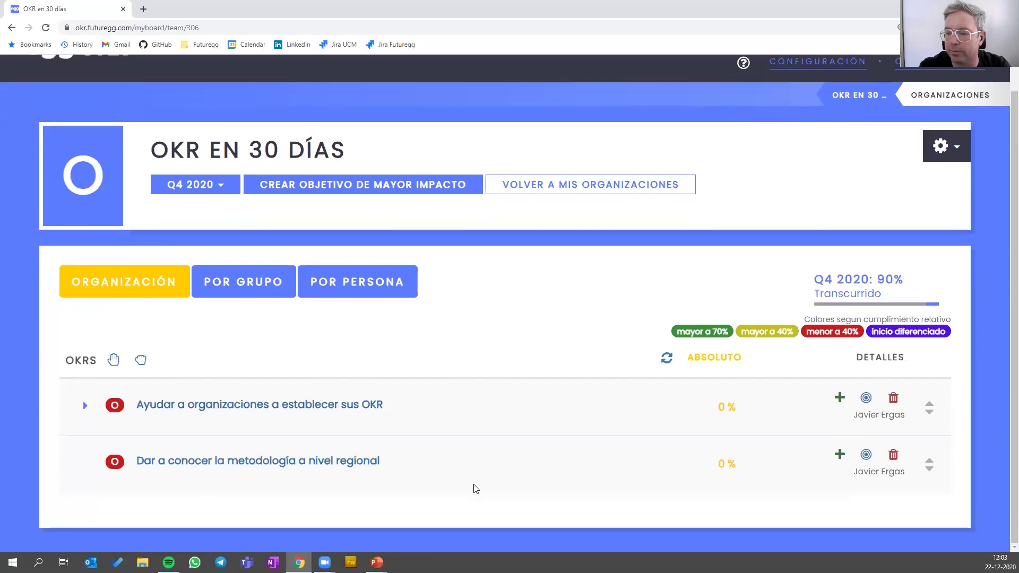
left_click(85, 407)
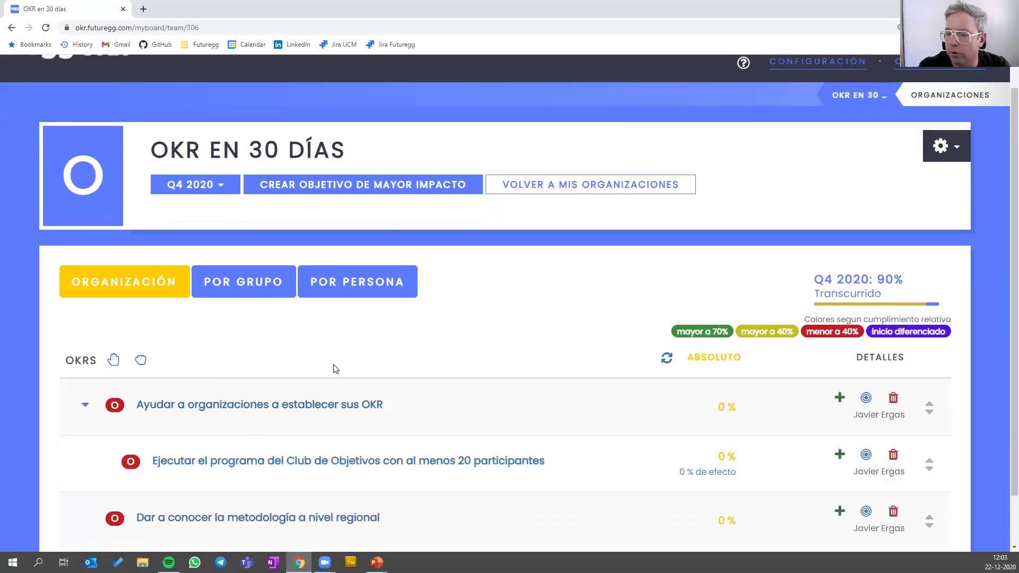
scroll(93, 425, "down", 1)
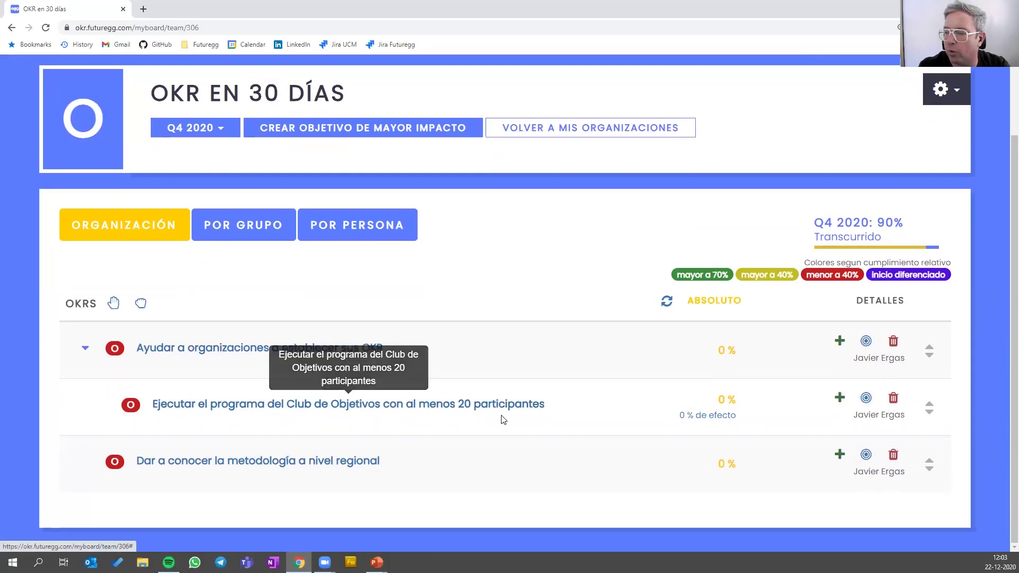
left_click(837, 342)
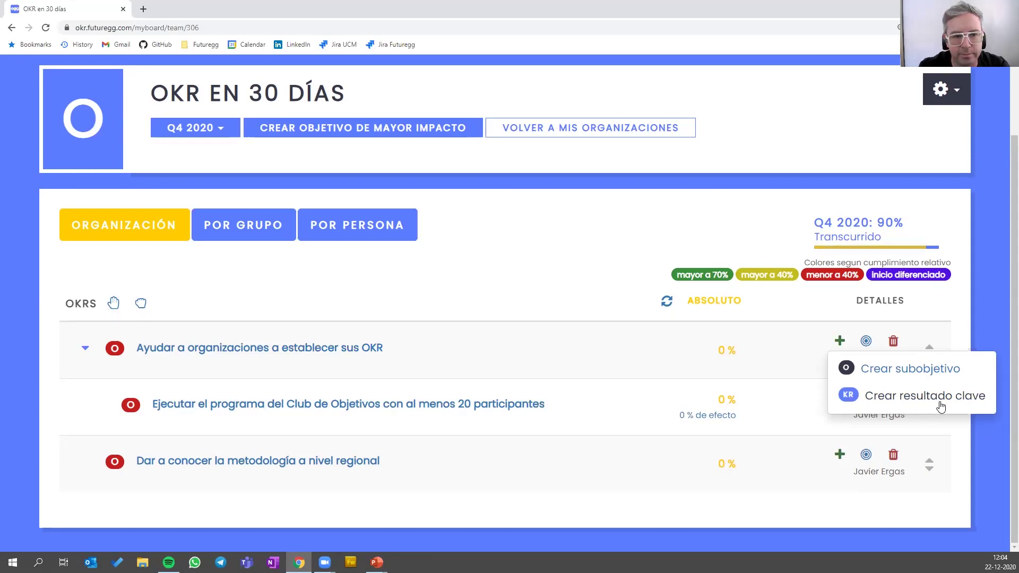
left_click(605, 417)
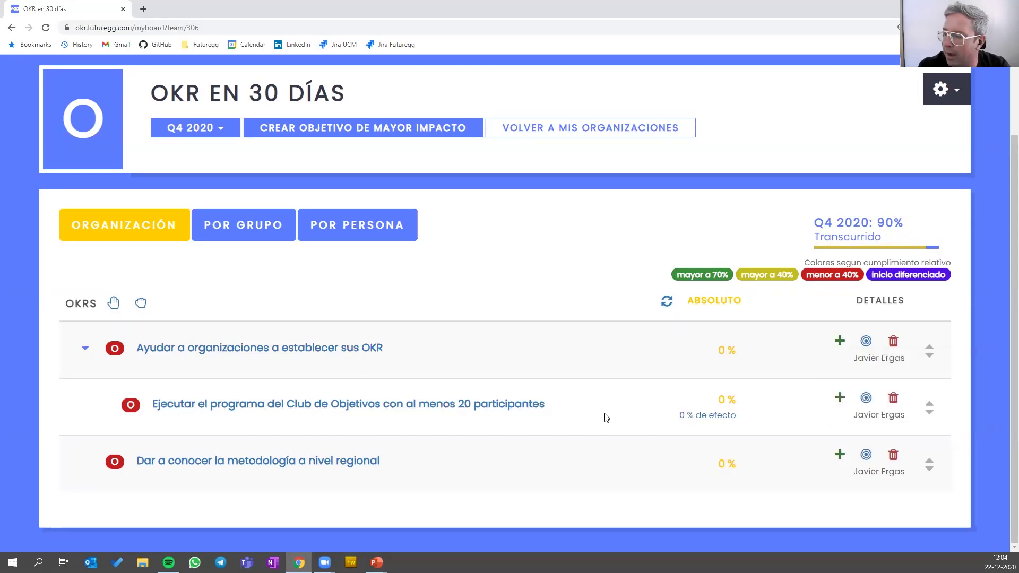
- Open a new key result form under the "Ejecutar el programa del Club de Objetivos" sub-objective and review its fields down to Métrica de Causa
left_click(840, 400)
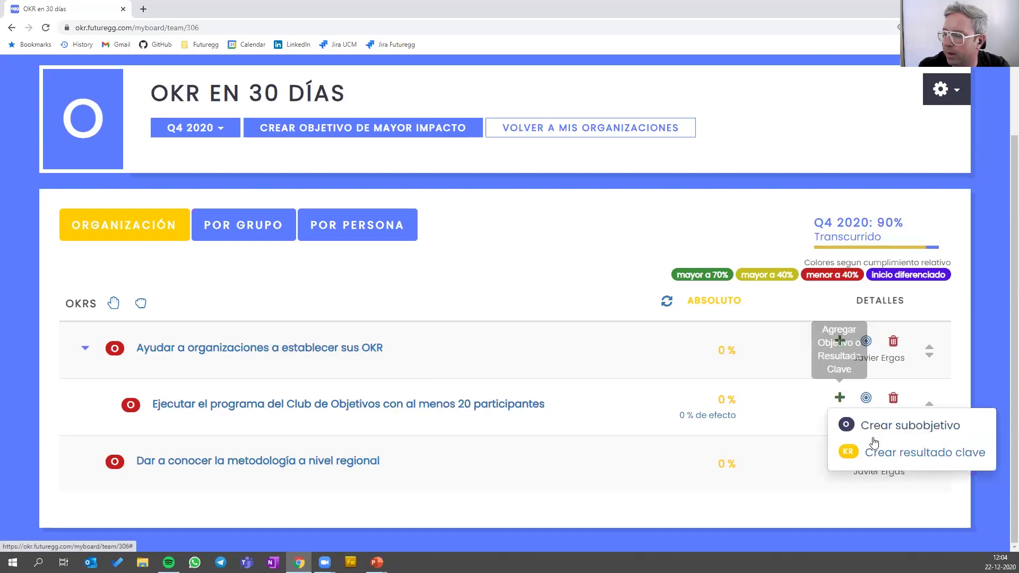
left_click(922, 455)
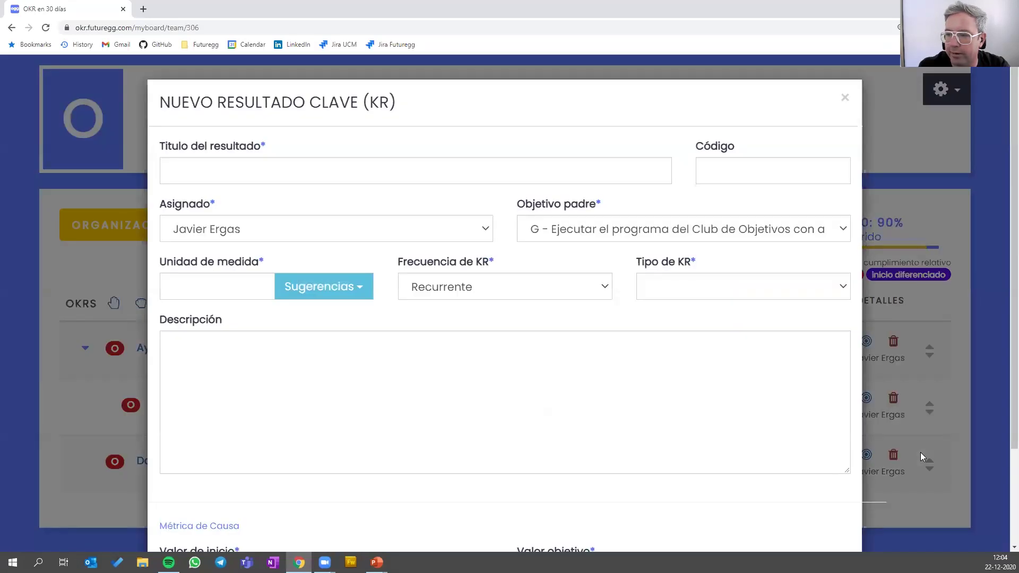
scroll(545, 412, "down", 2)
scroll(546, 412, "up", 2)
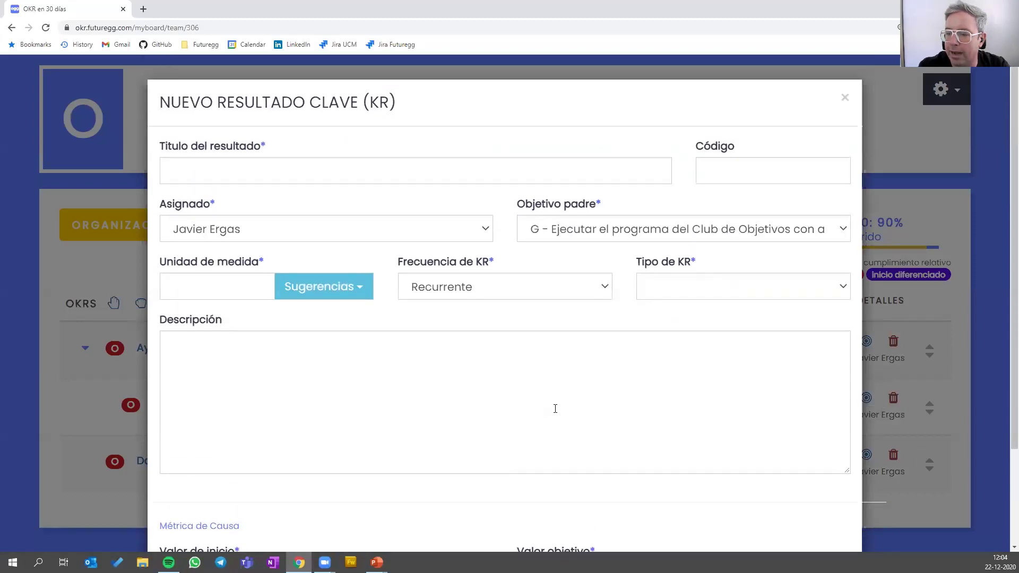
scroll(555, 409, "down", 2)
left_click_drag(212, 406, 245, 409)
left_click(224, 407)
double_click(224, 407)
left_click_drag(210, 406, 250, 413)
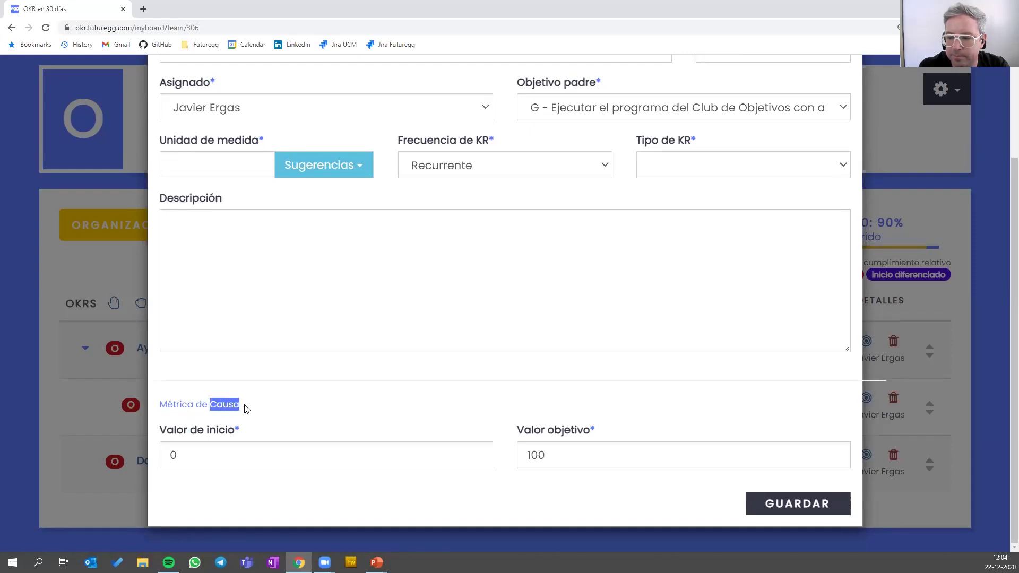
scroll(243, 236, "up", 2)
left_click(204, 170)
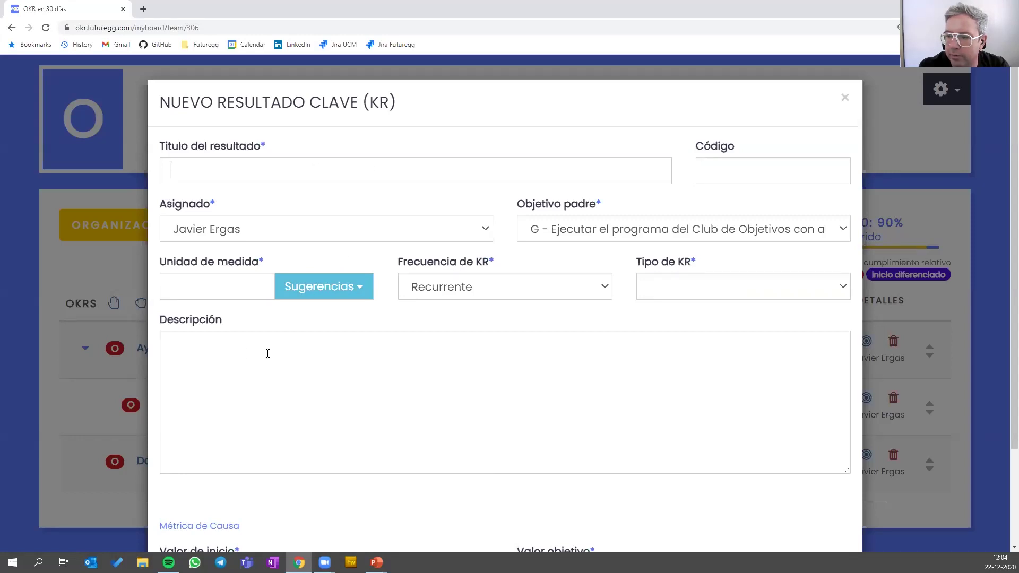
- Try the suggested unit of measure Porcentaje and replace it with the custom text "asdfasdfasdf"
left_click(353, 291)
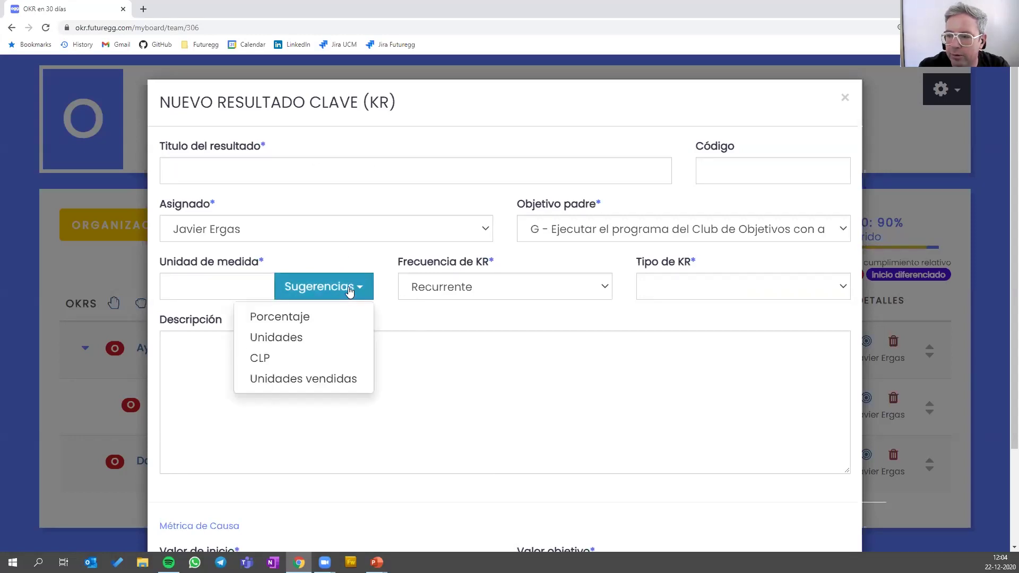
left_click(296, 321)
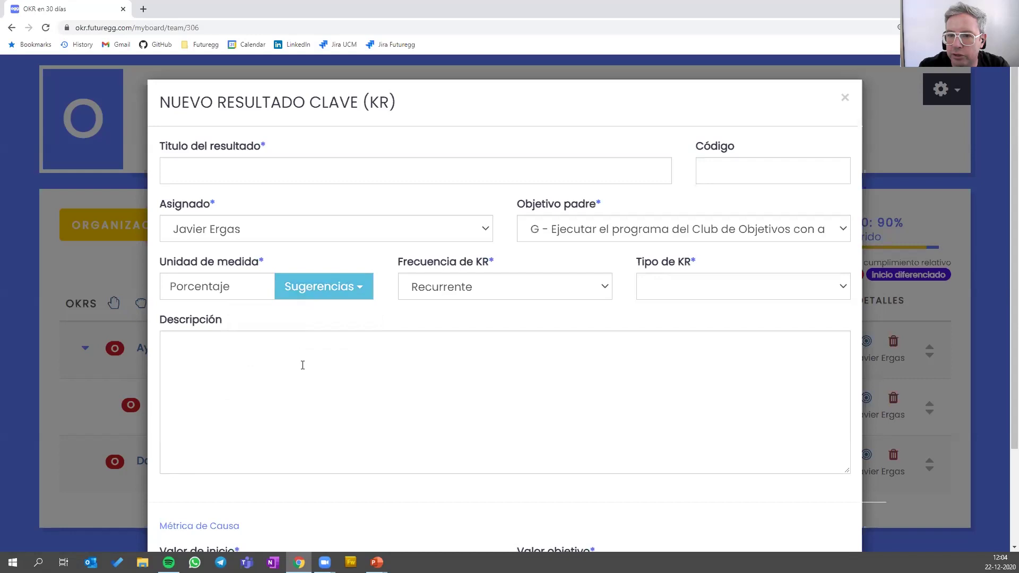
double_click(251, 295)
type("asdfasdfasdf")
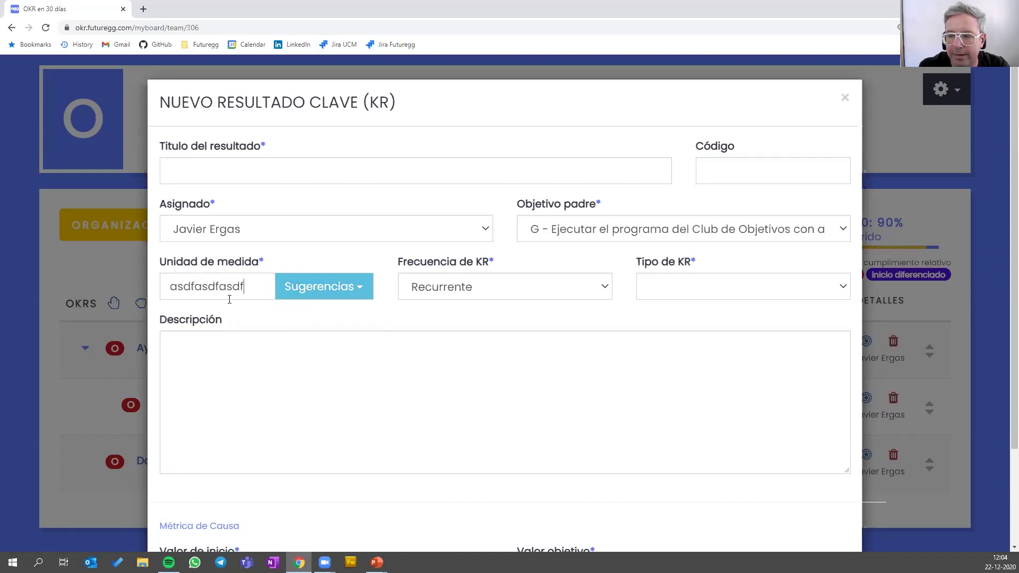
left_click(324, 292)
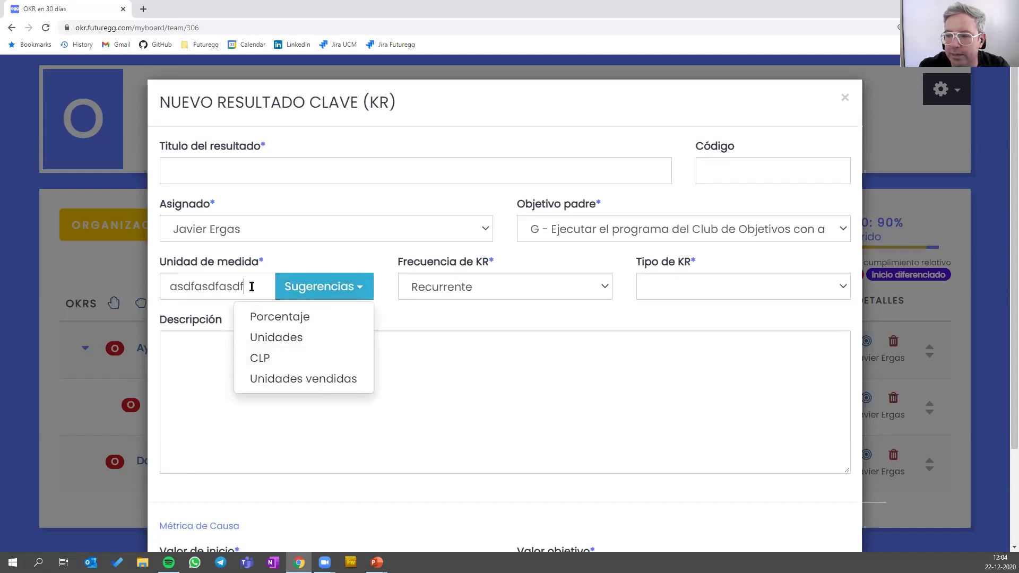
left_click_drag(245, 286, 131, 287)
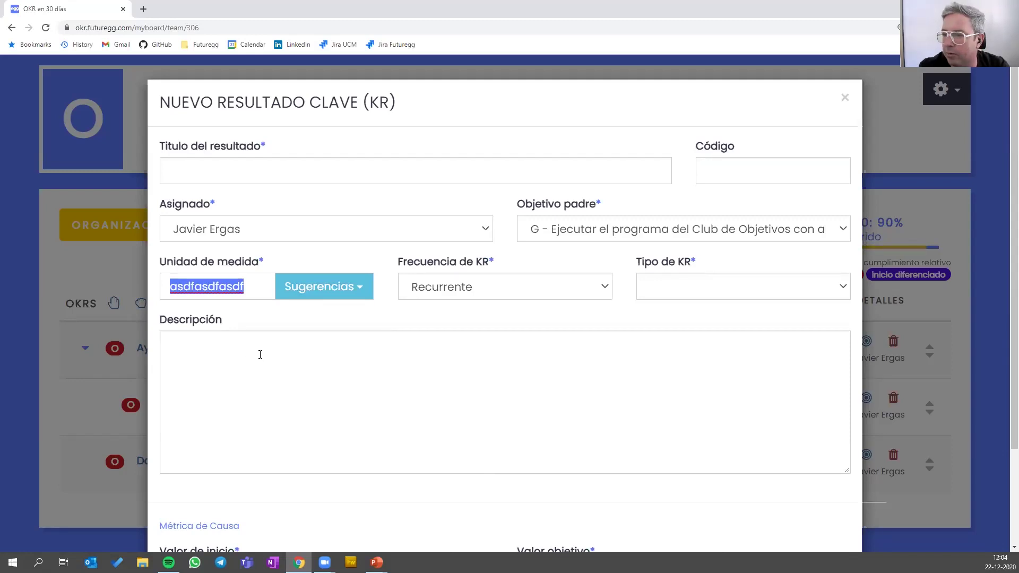
left_click(439, 328)
- Try the Una sola vez frequency for the key result and switch back to Recurrente
left_click(476, 295)
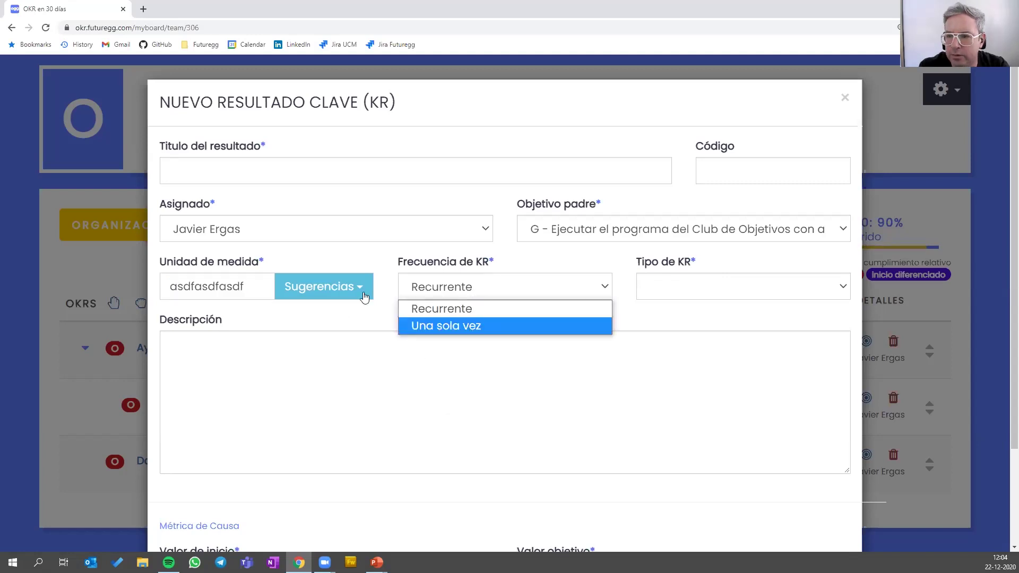
left_click(483, 327)
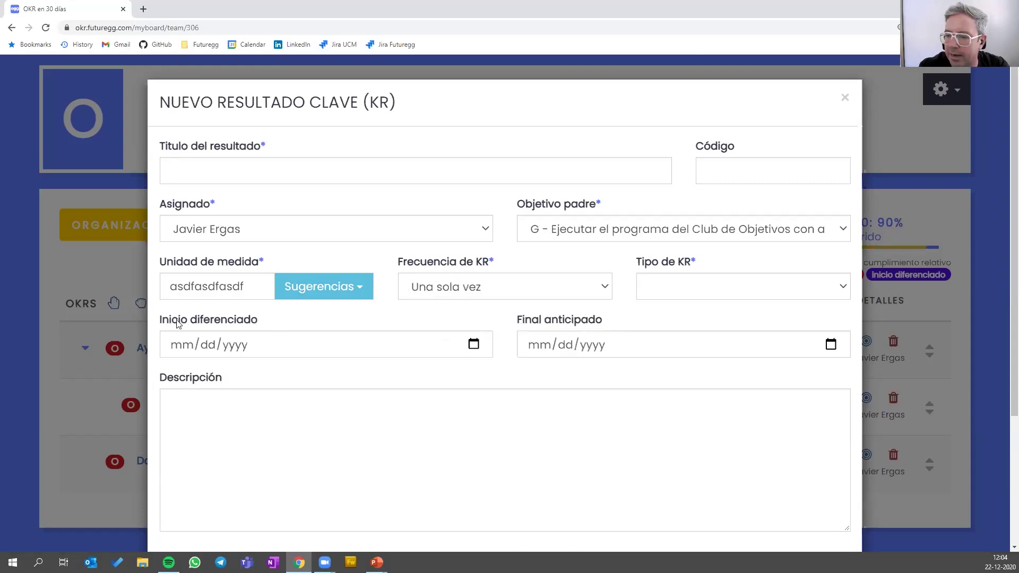
left_click(526, 292)
left_click(497, 312)
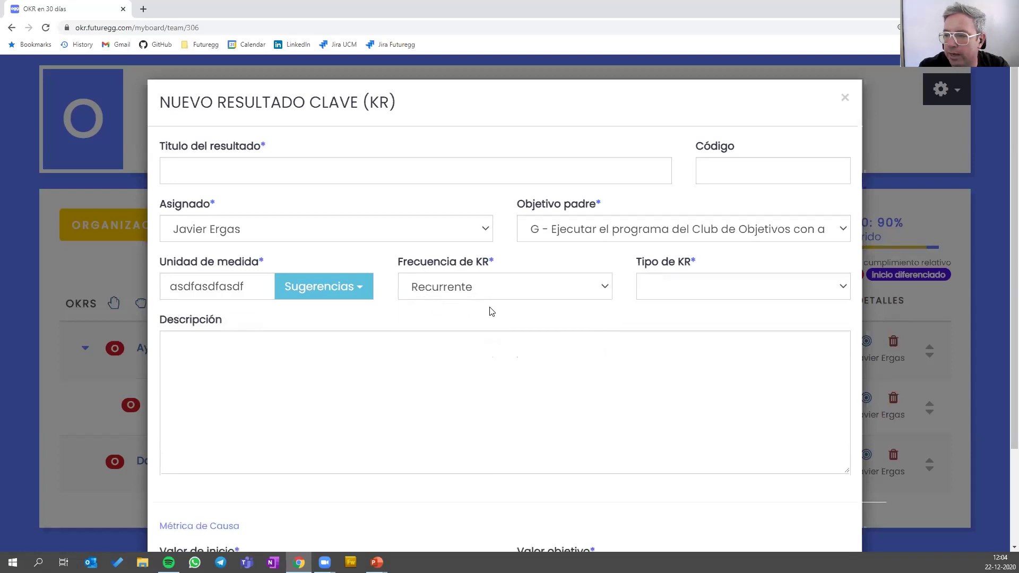
- Examine the key result type options, start and target values and assignee field, and close the form without saving
left_click(694, 291)
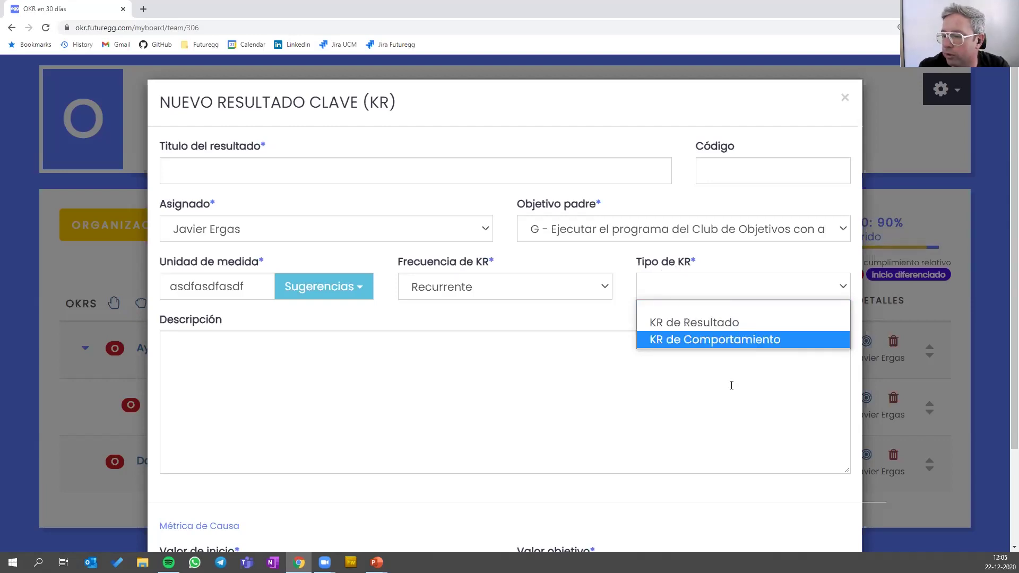
scroll(732, 386, "down", 2)
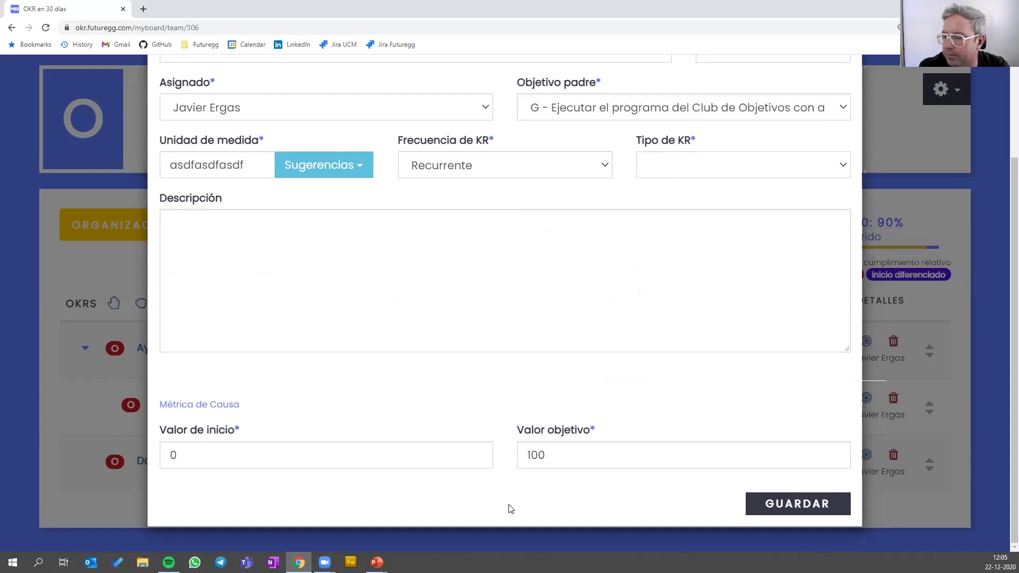
double_click(174, 456)
left_click(196, 459)
double_click(173, 454)
left_click(278, 500)
double_click(536, 455)
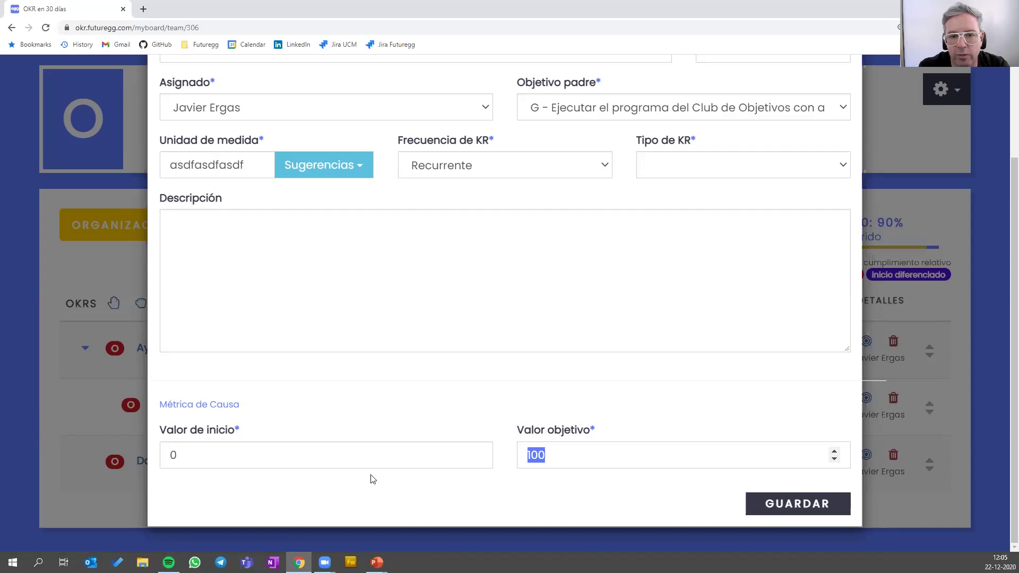
scroll(390, 428, "up", 1)
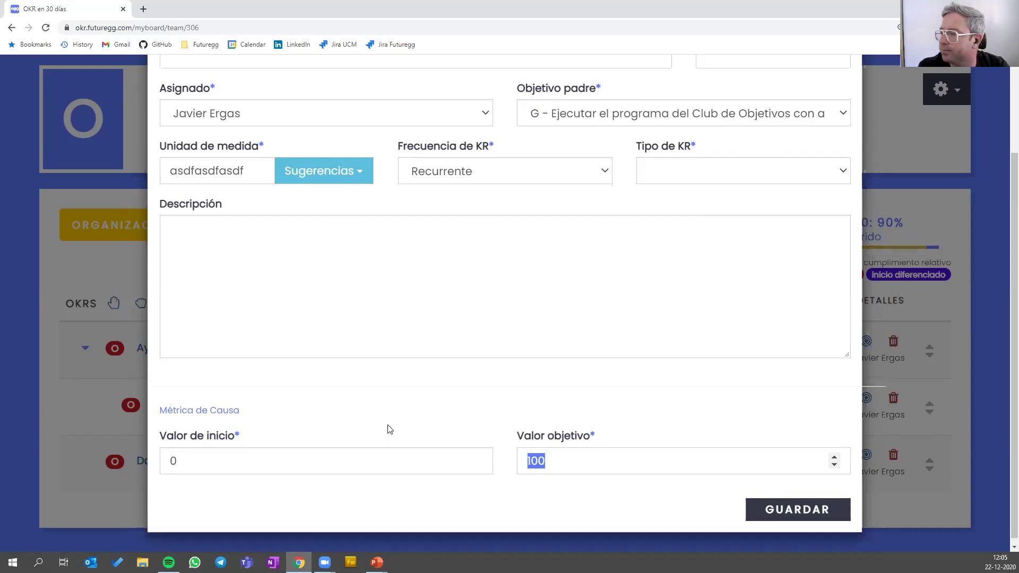
scroll(390, 428, "up", 3)
left_click_drag(159, 203, 217, 211)
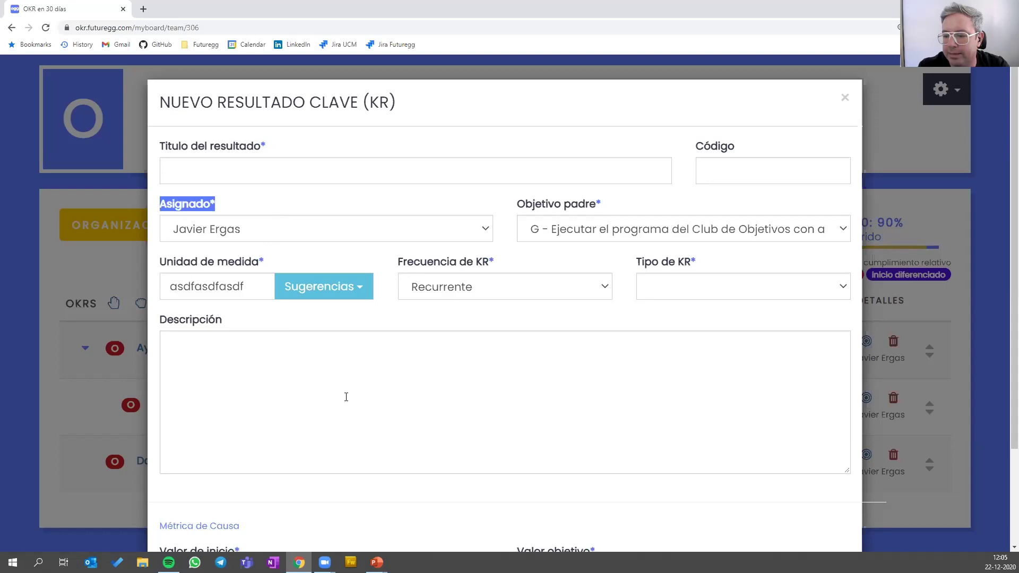
scroll(346, 397, "down", 3)
scroll(349, 398, "up", 3)
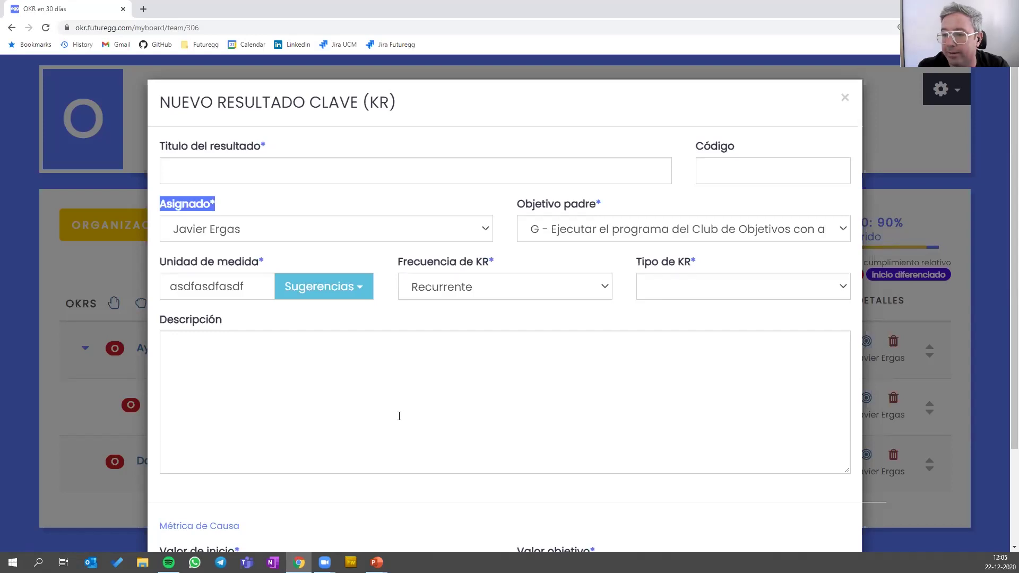
left_click(844, 98)
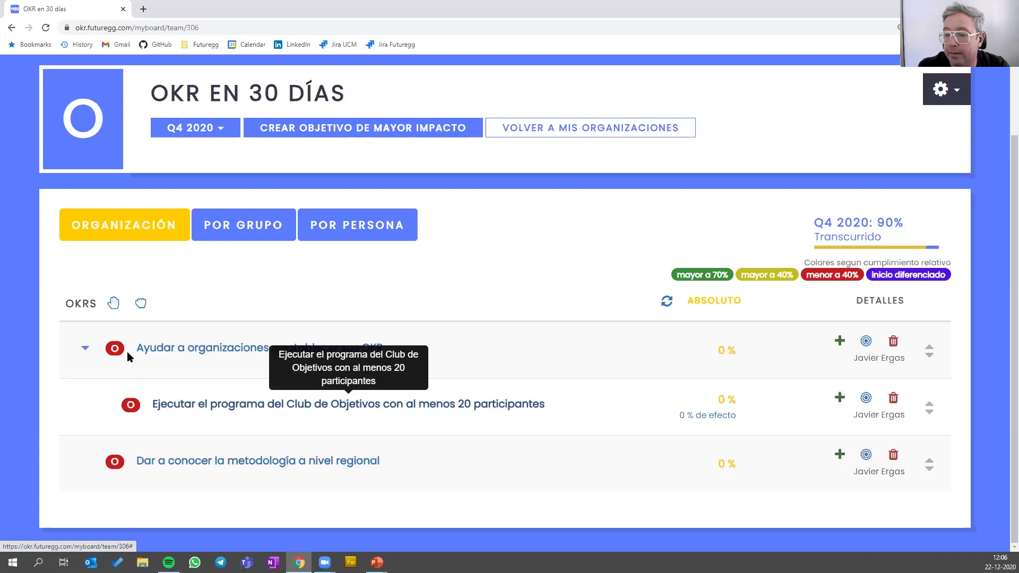
left_click_drag(142, 89, 354, 95)
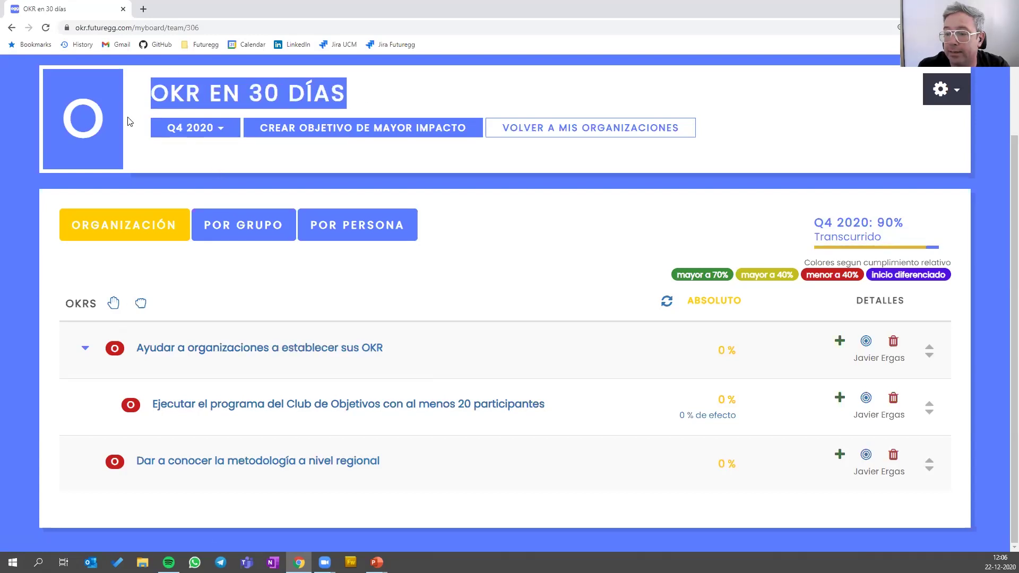
left_click(406, 292)
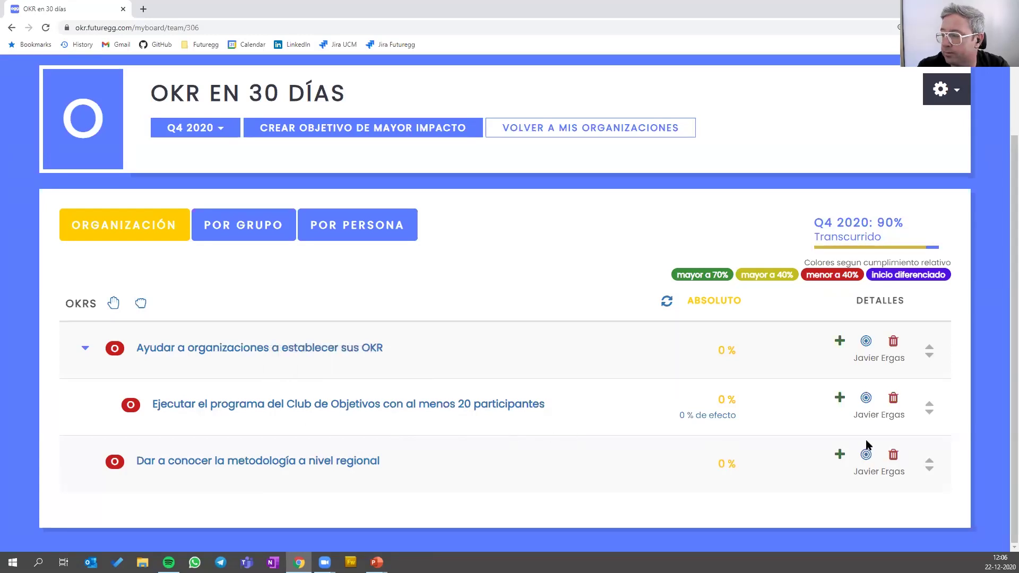
- Create a key result under the Club de Objetivos sub-objective titled "Hacer la invitación al programa a través de 3 medios de comunicación"
left_click(840, 397)
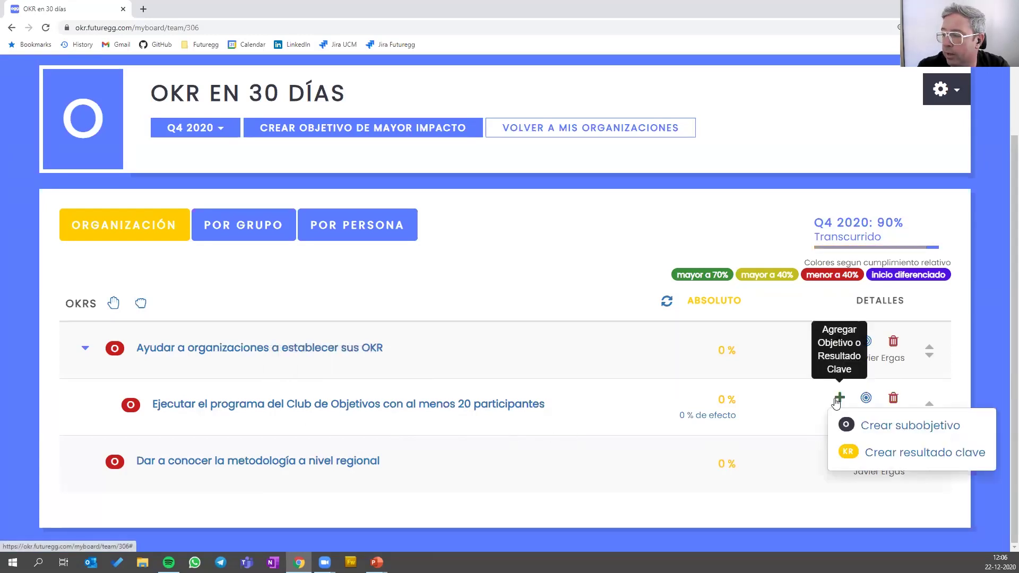
left_click(906, 453)
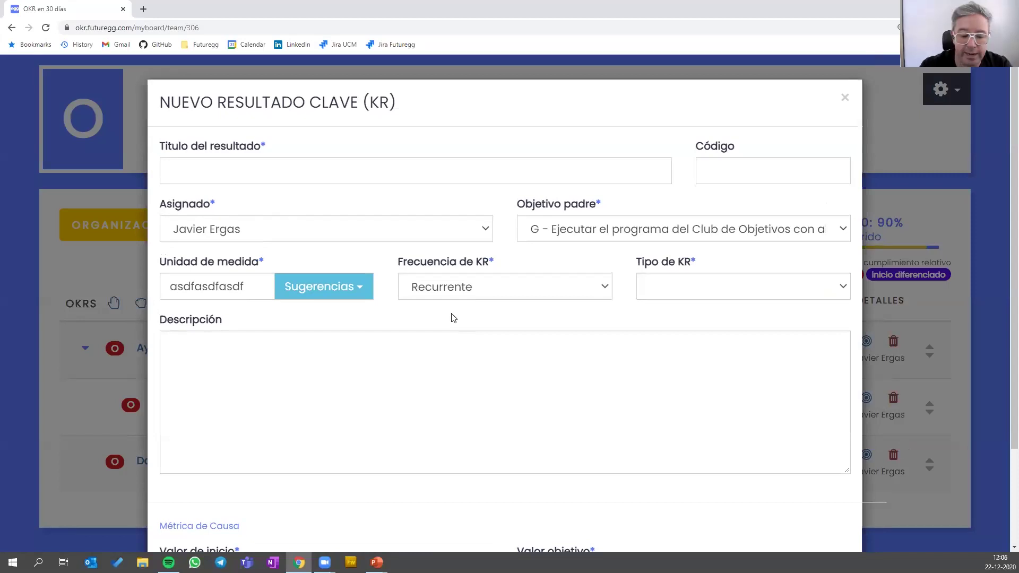
type("Hacer e")
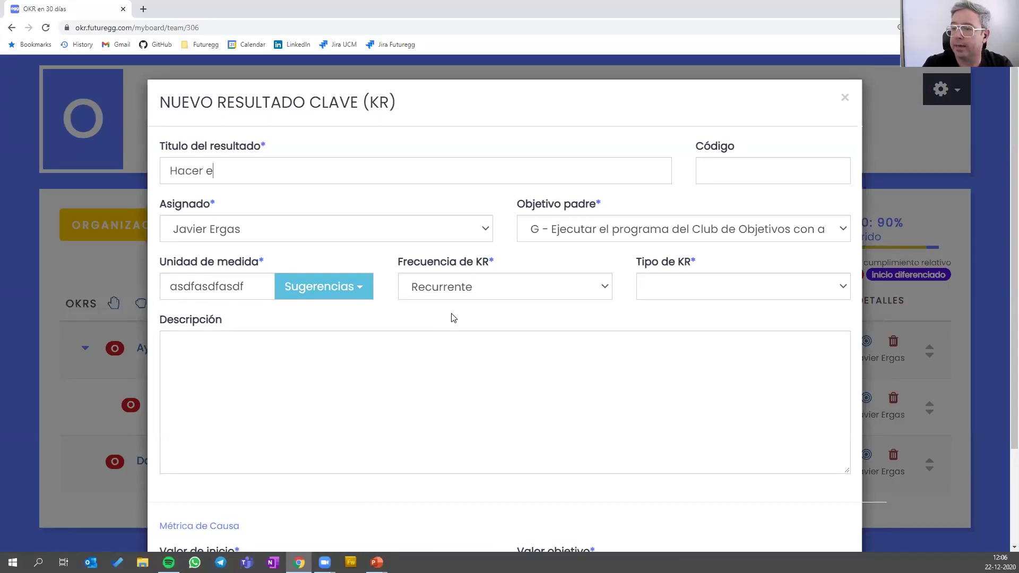
type("l envio de")
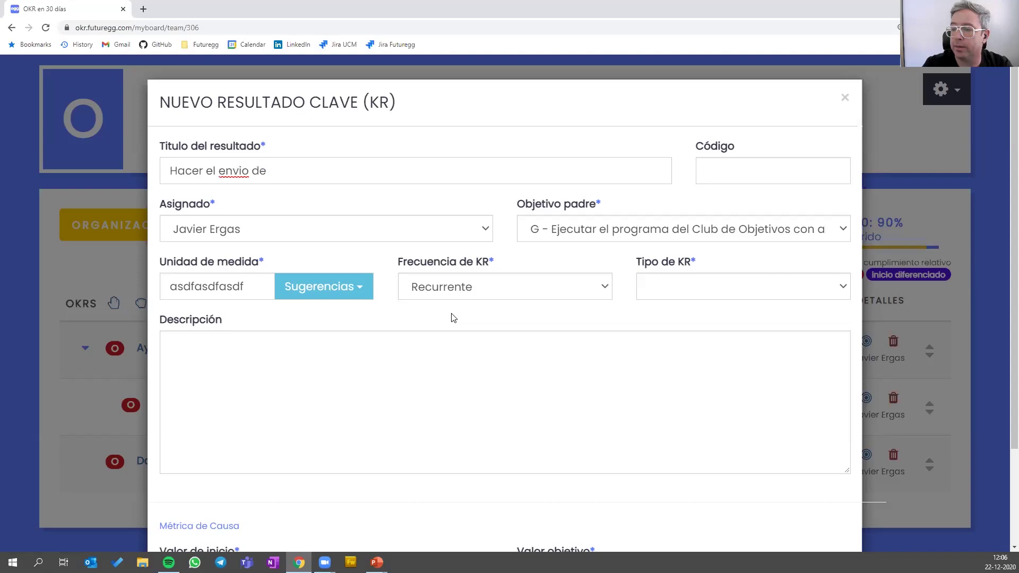
key("BackSpace")
key("BackSpace")
key("BackSpace")
key("BackSpace")
key("BackSpace")
key("BackSpace")
type("acer la invi")
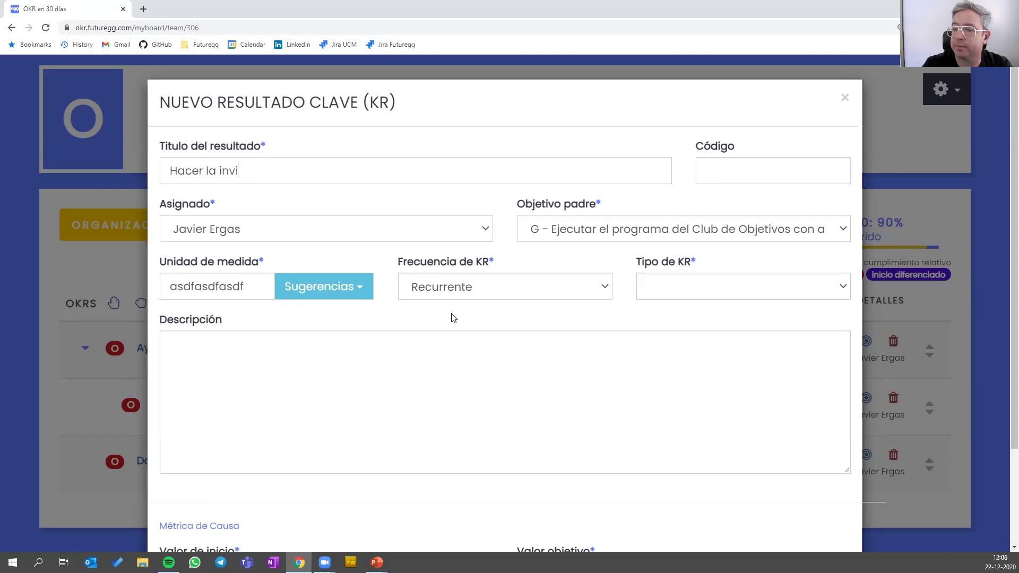
type("tación al programa a traved")
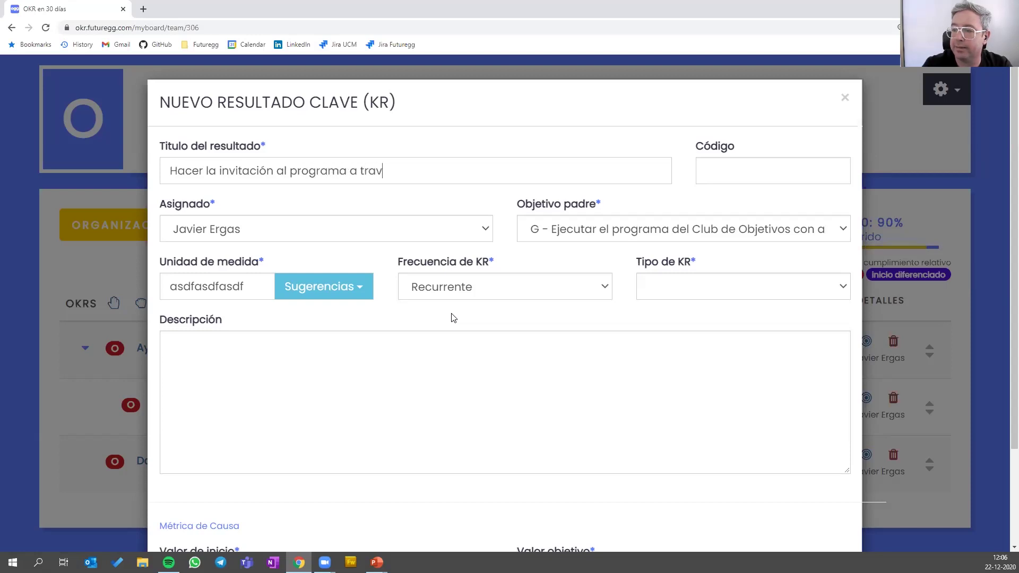
key("BackSpace")
key("BackSpace")
type("és de")
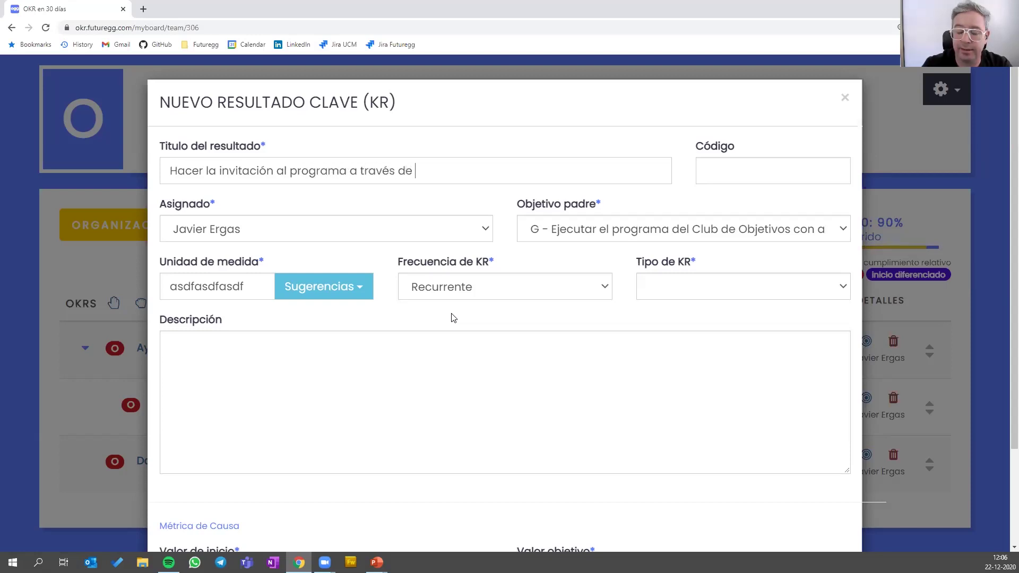
type(" 3 medios de ")
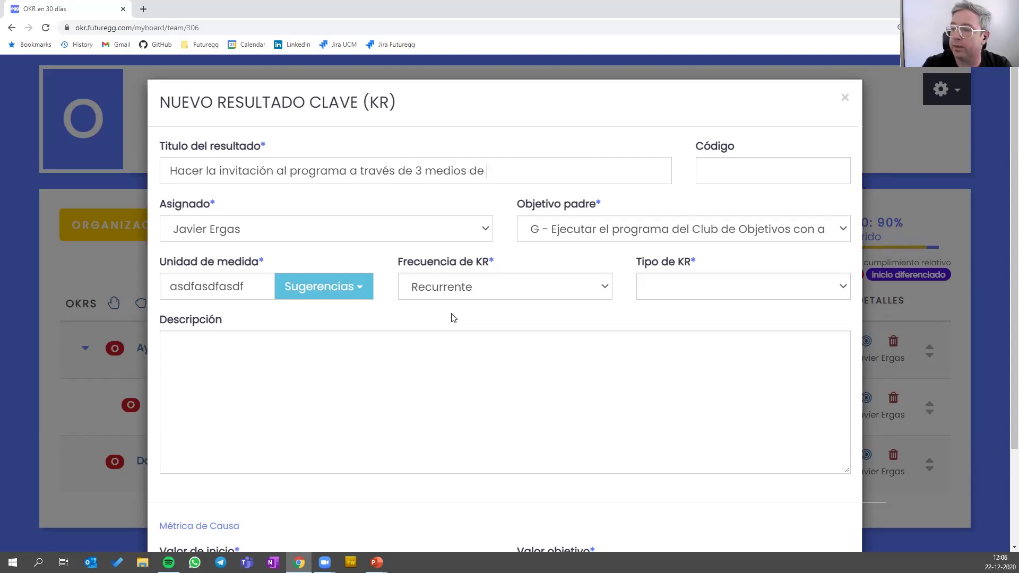
type("comuni")
key("BackSpace")
key("BackSpace")
type("unicación")
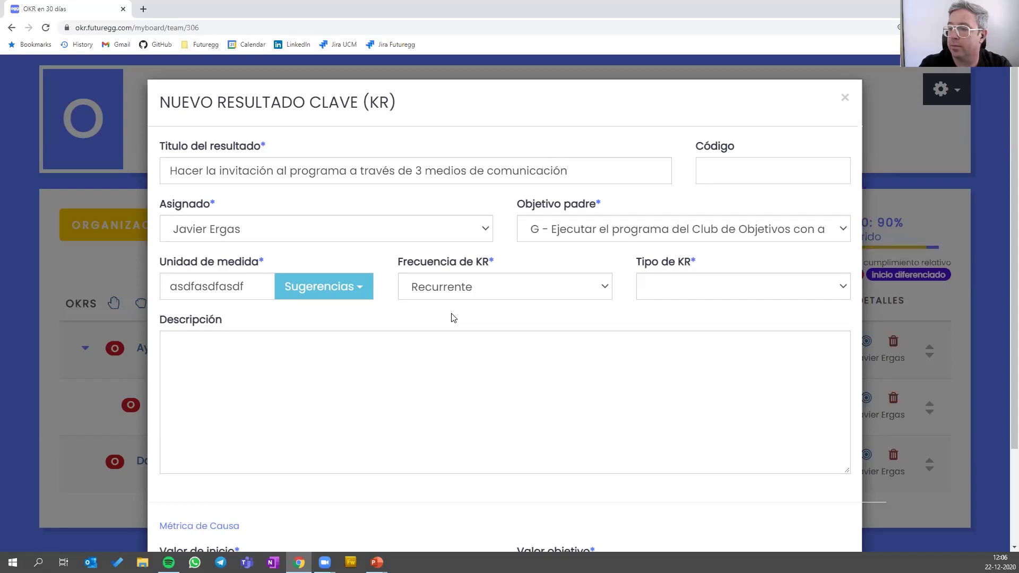
left_click_drag(168, 170, 696, 175)
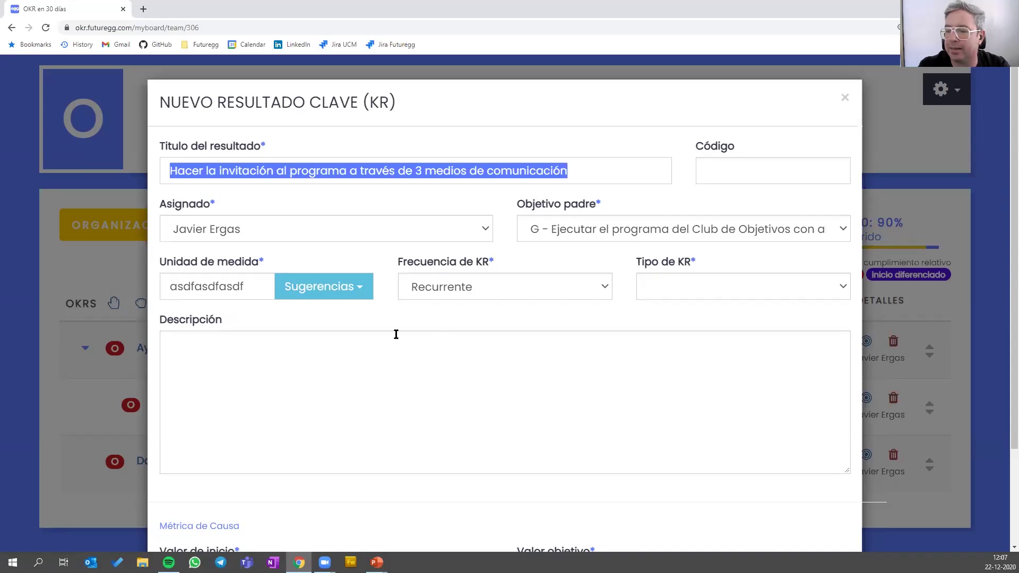
- Set the key result's unit of measure to "medios de com." and its target value to 3
left_click(171, 286)
left_click_drag(171, 287, 266, 317)
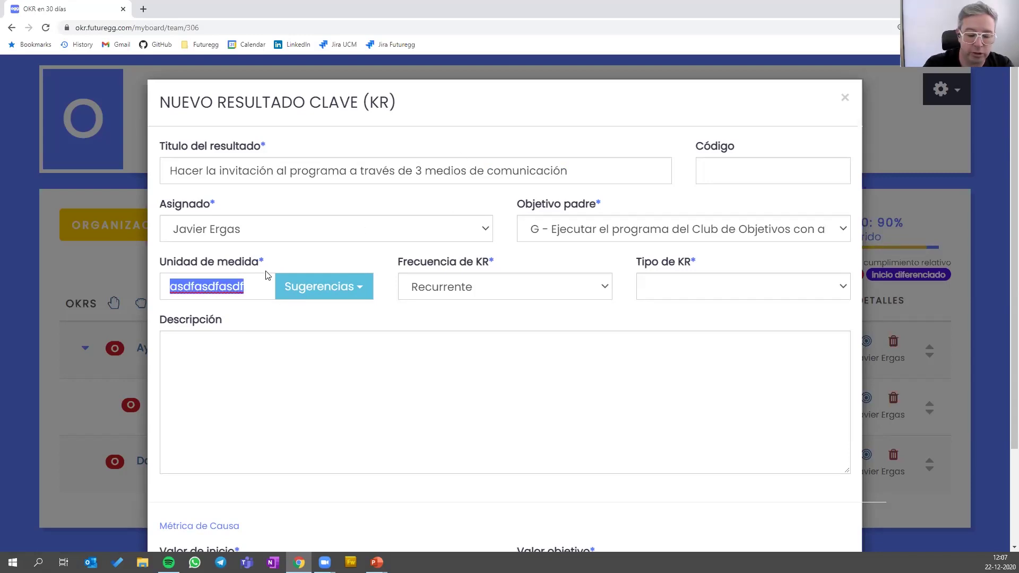
type("m")
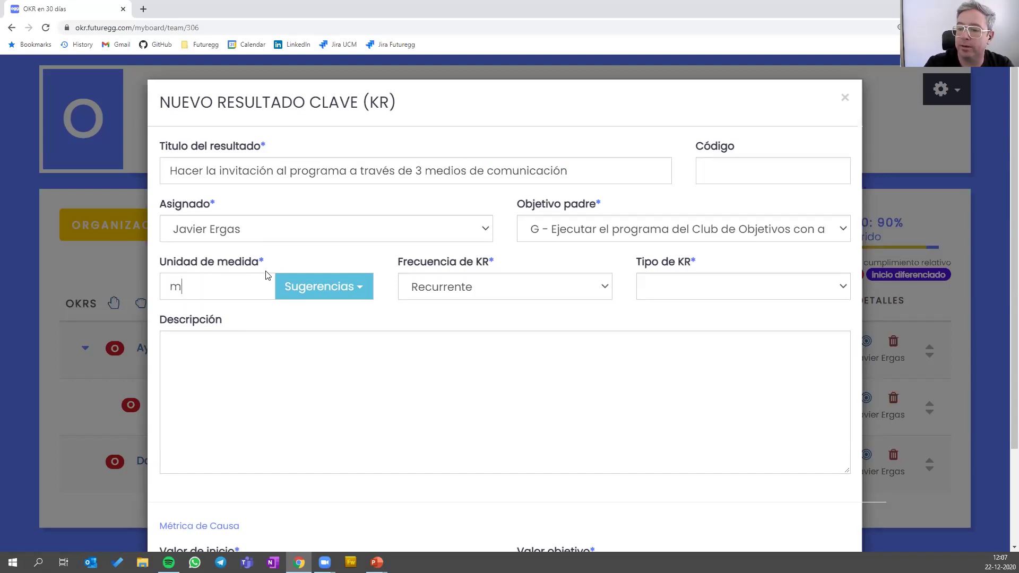
type("edios de comunicación")
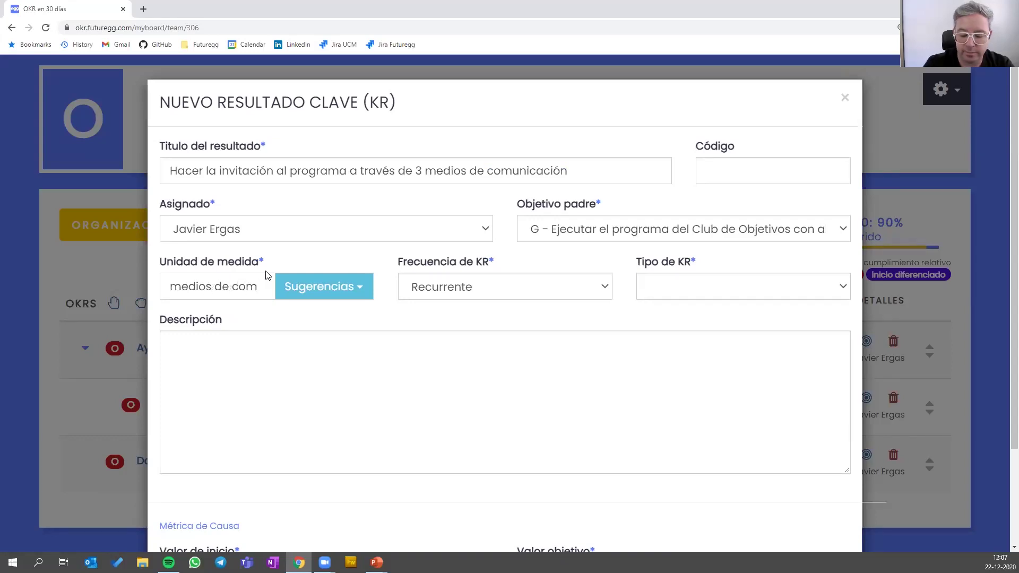
scroll(464, 391, "down", 3)
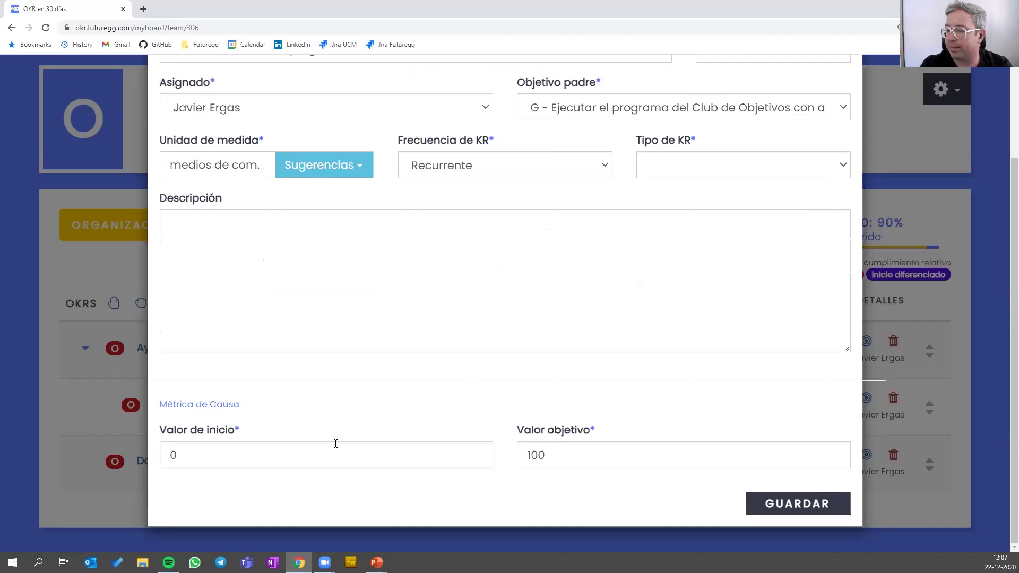
double_click(598, 453)
type("3")
left_click(582, 243)
- Set the key result type to KR de Comportamiento and save the new key result
scroll(610, 286, "up", 2)
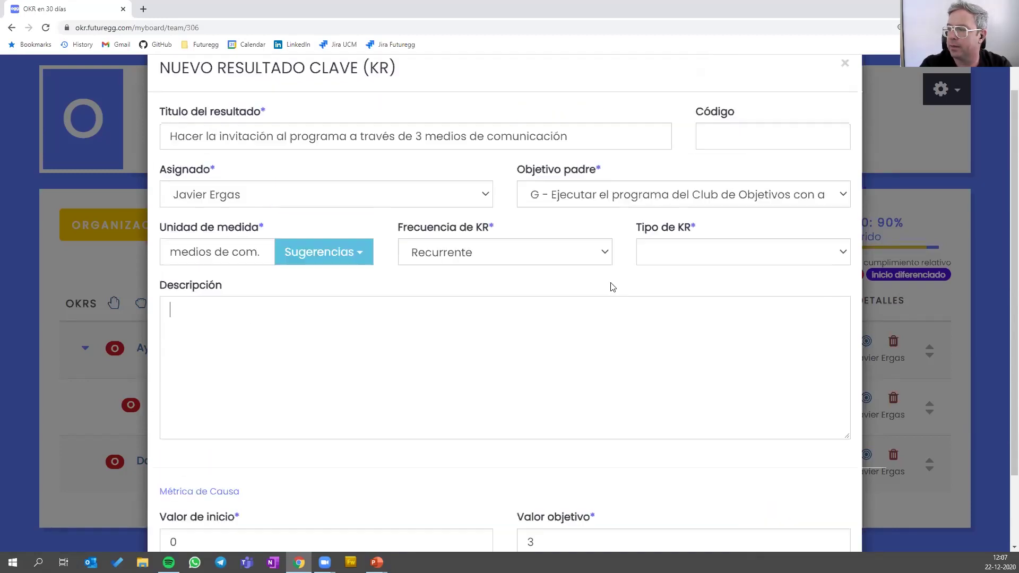
scroll(613, 287, "up", 1)
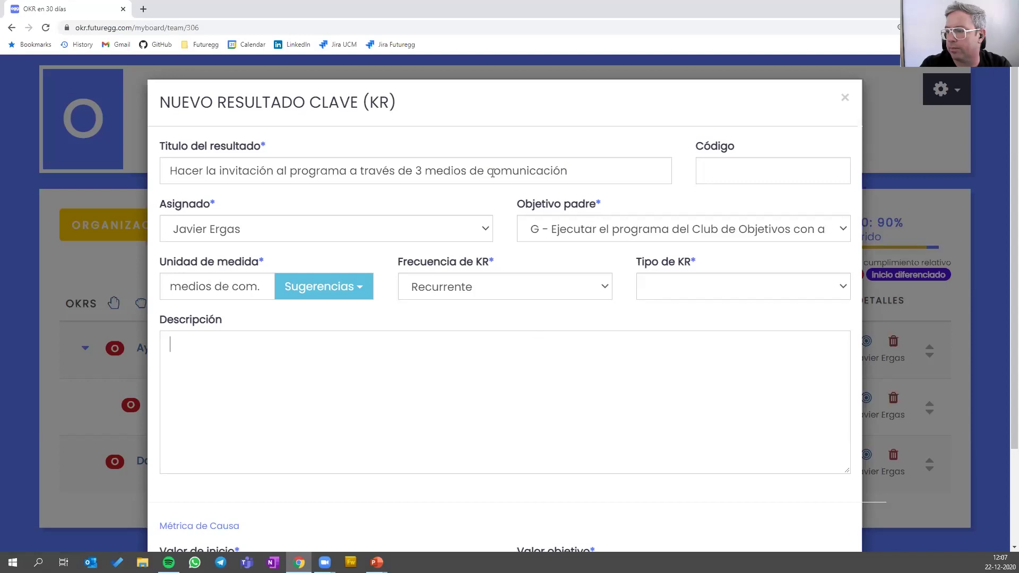
left_click(724, 292)
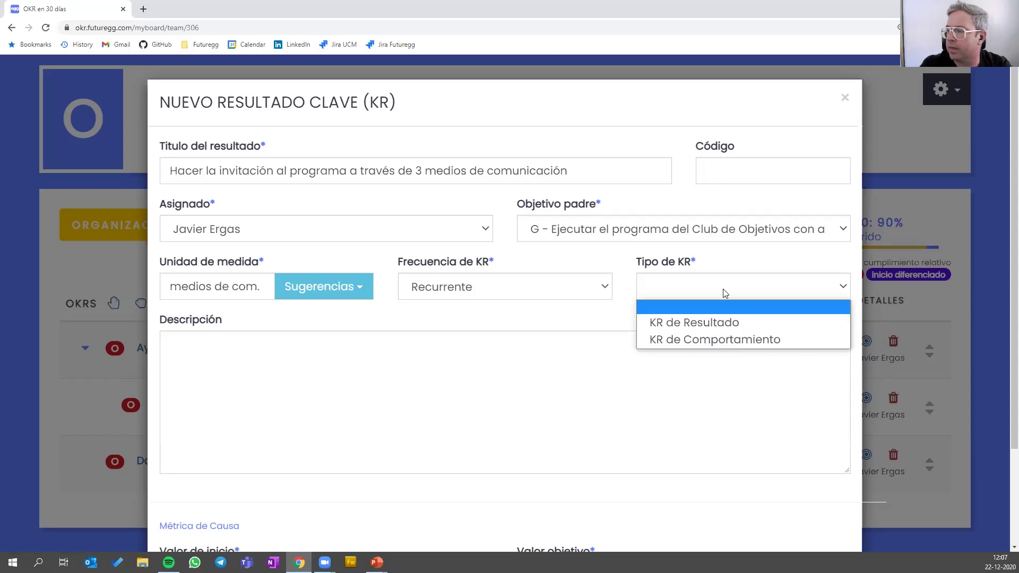
left_click(744, 341)
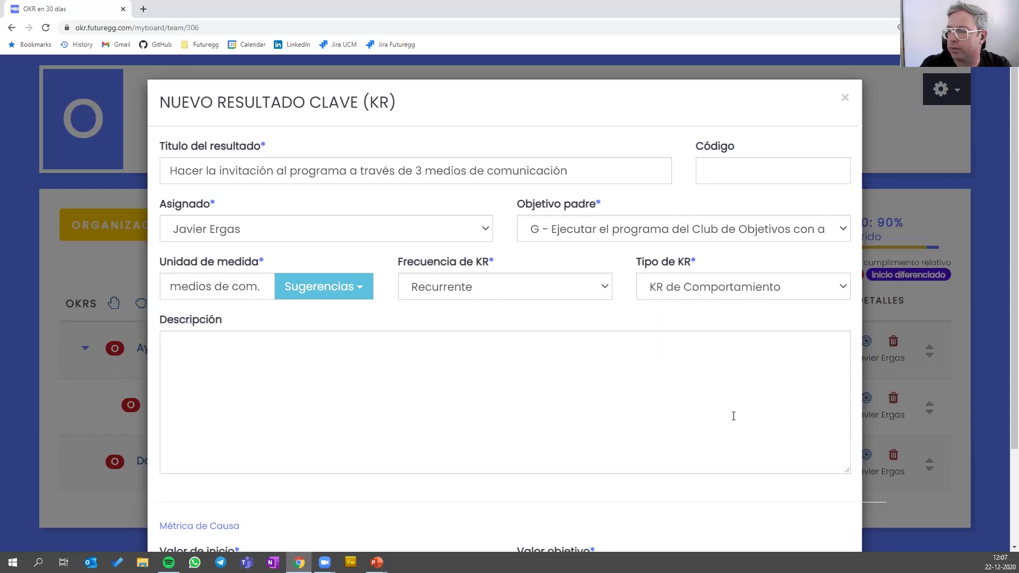
scroll(733, 416, "down", 2)
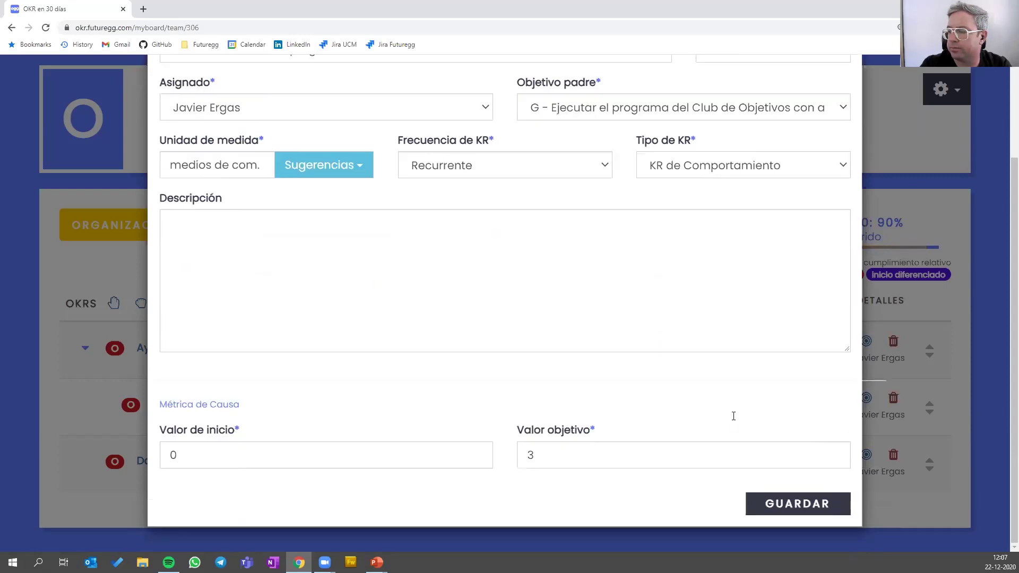
left_click(769, 506)
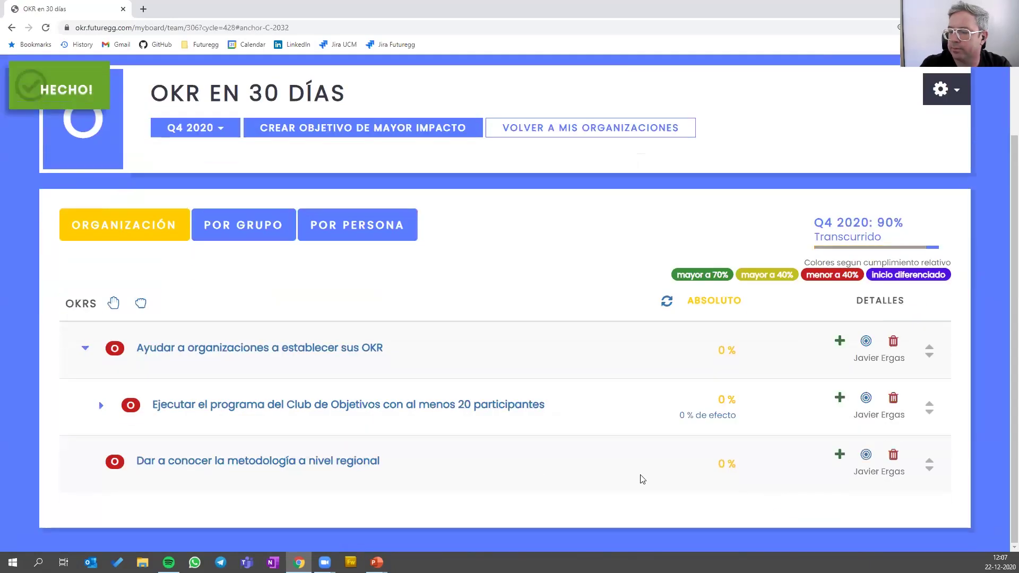
- Expand the Club de Objetivos sub-objective, review the invitation key result's details and close them without changes
left_click(101, 405)
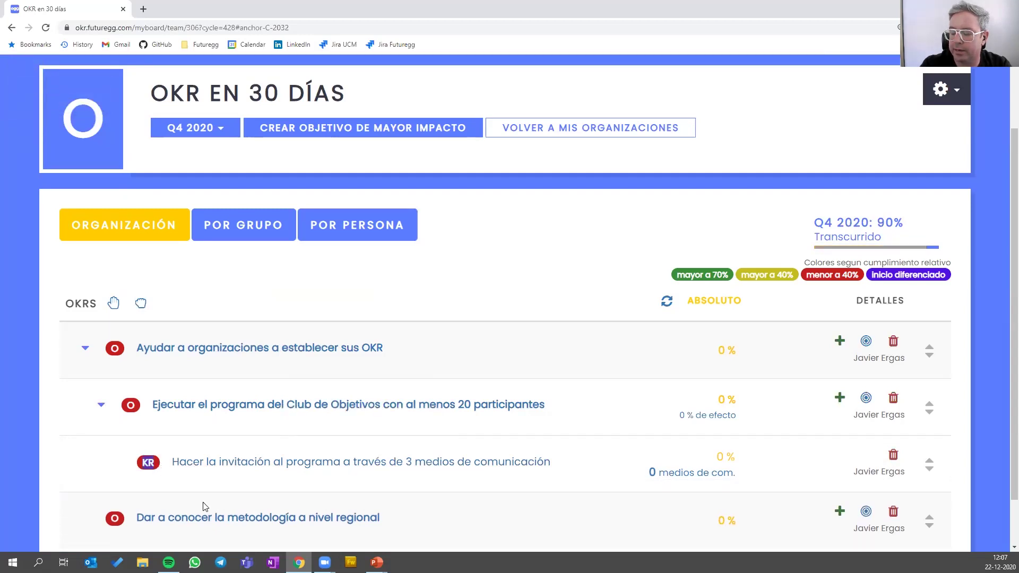
left_click(142, 463)
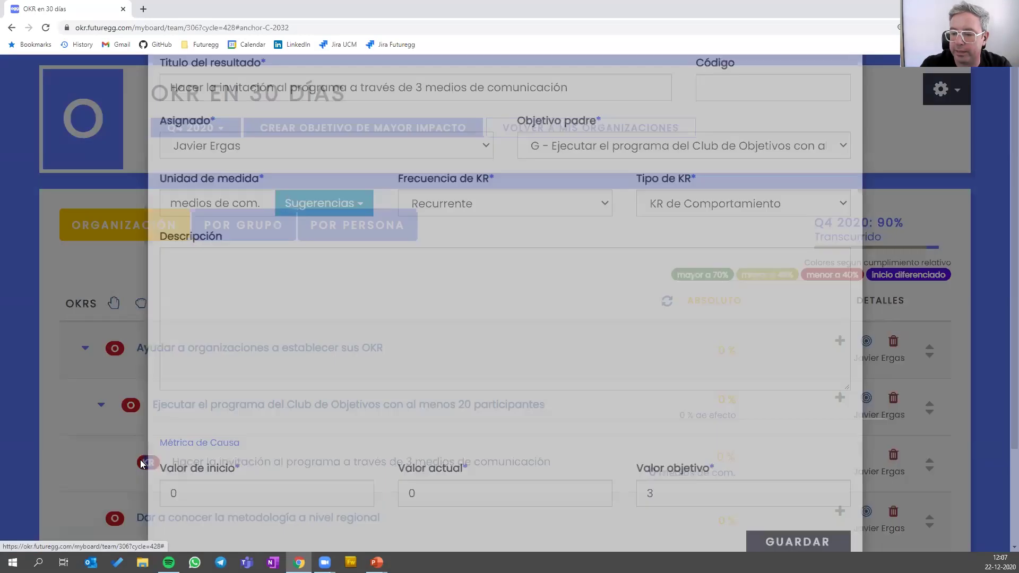
left_click(847, 101)
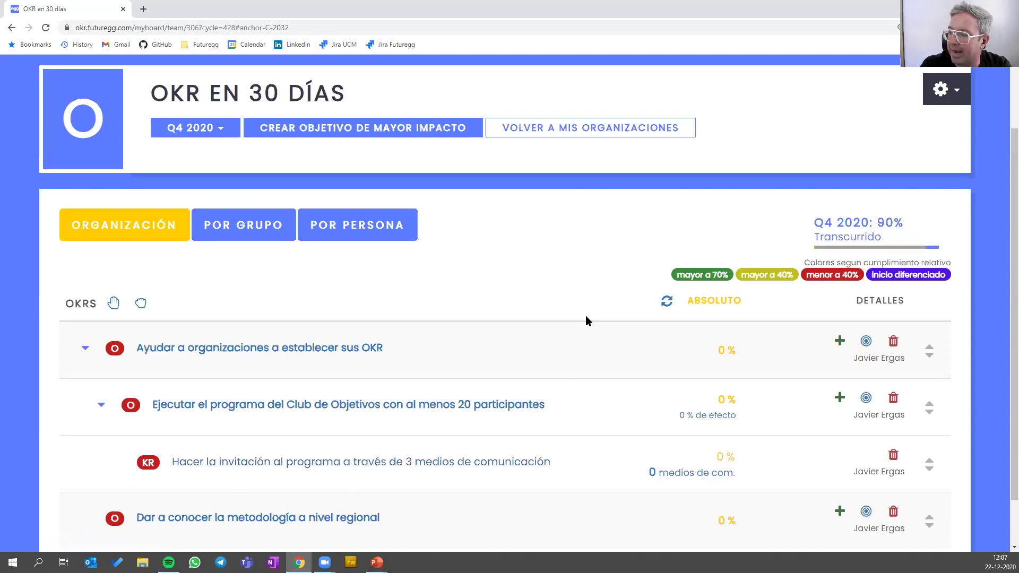
- Set the invitation key result's absolute completion to 1 % and save it
left_click(726, 458)
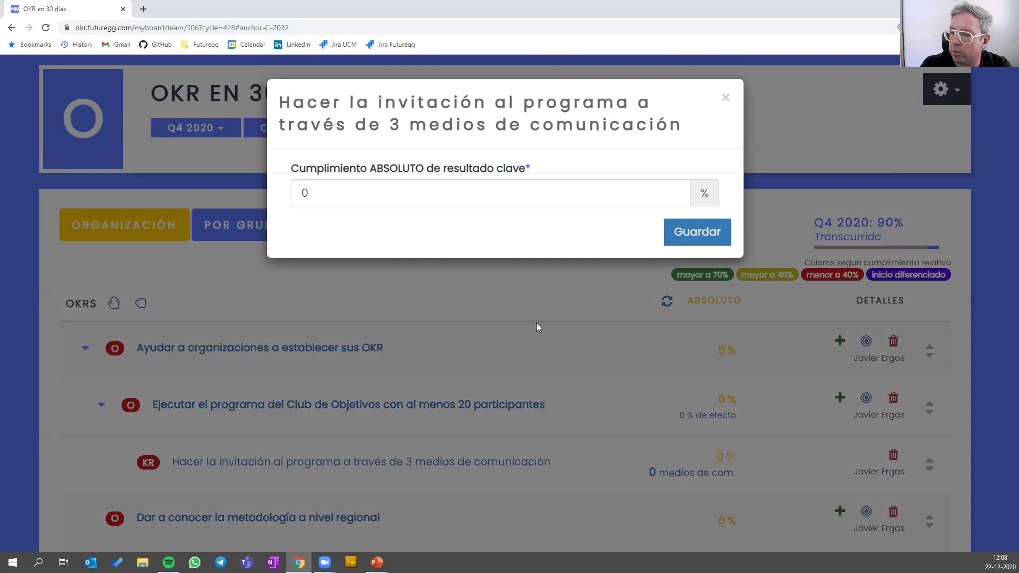
double_click(305, 193)
type("1")
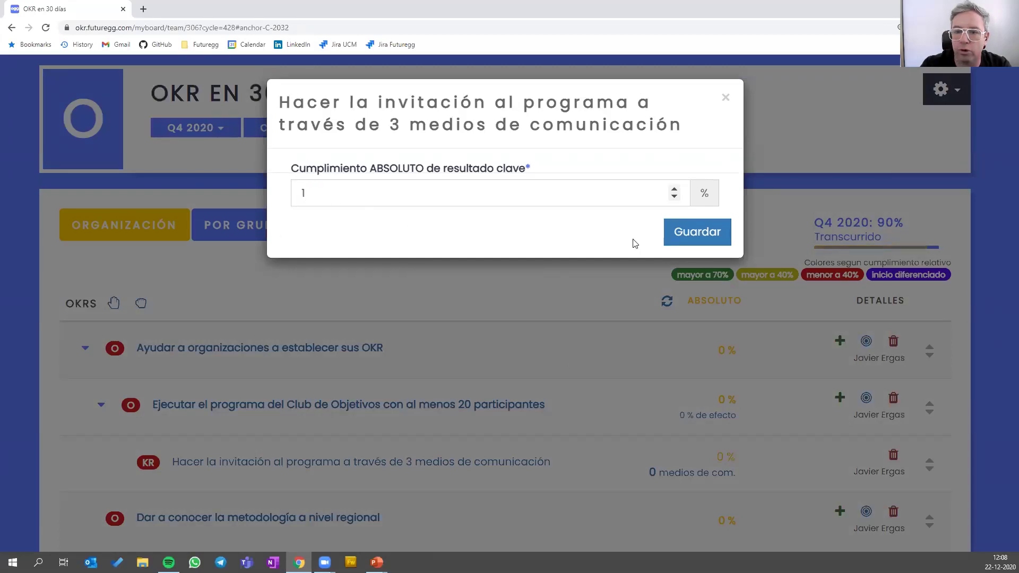
left_click(701, 234)
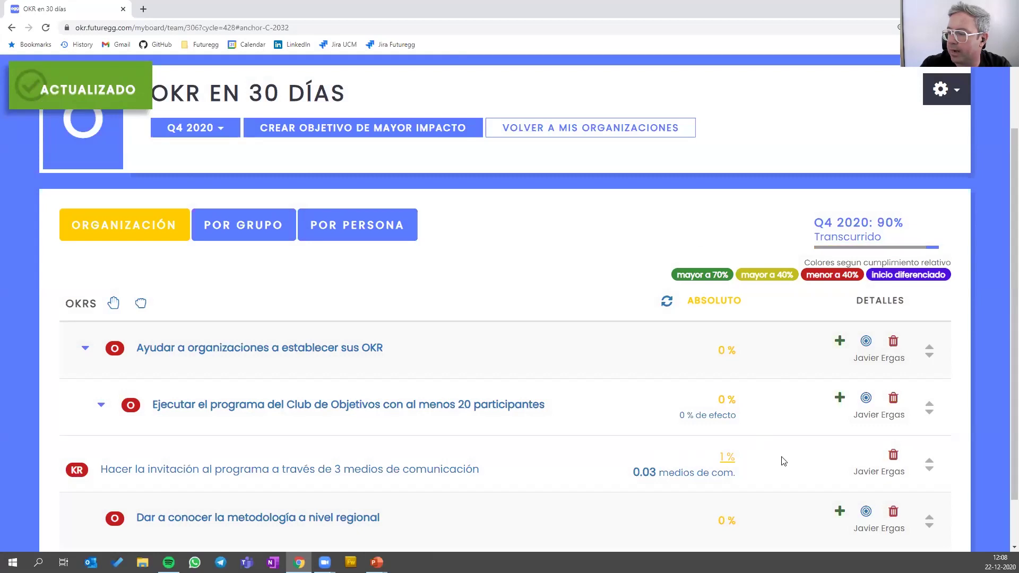
- Edit the invitation key result to set its current value to 1 and save it
left_click(371, 469)
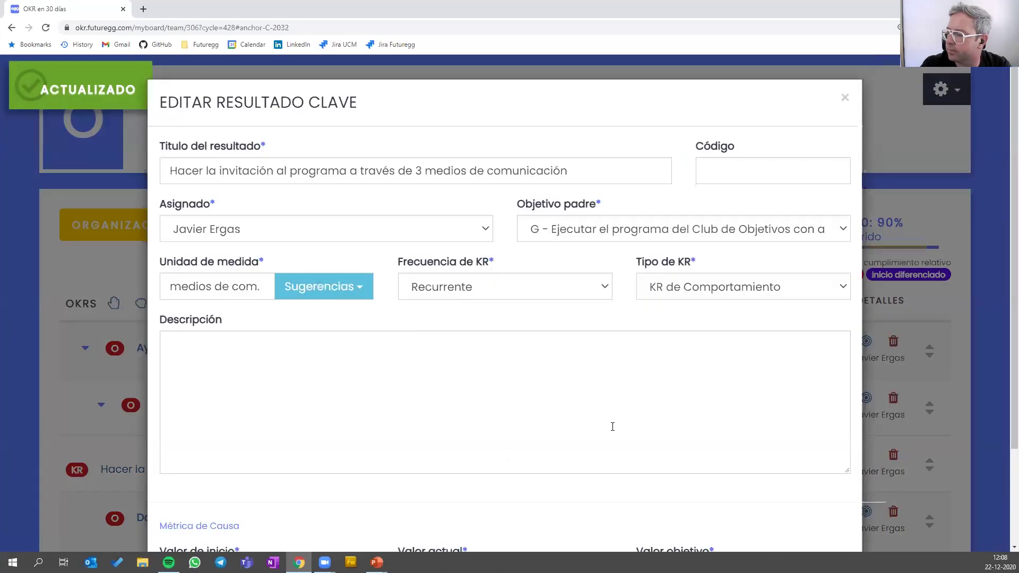
scroll(612, 426, "down", 3)
double_click(411, 455)
type("1")
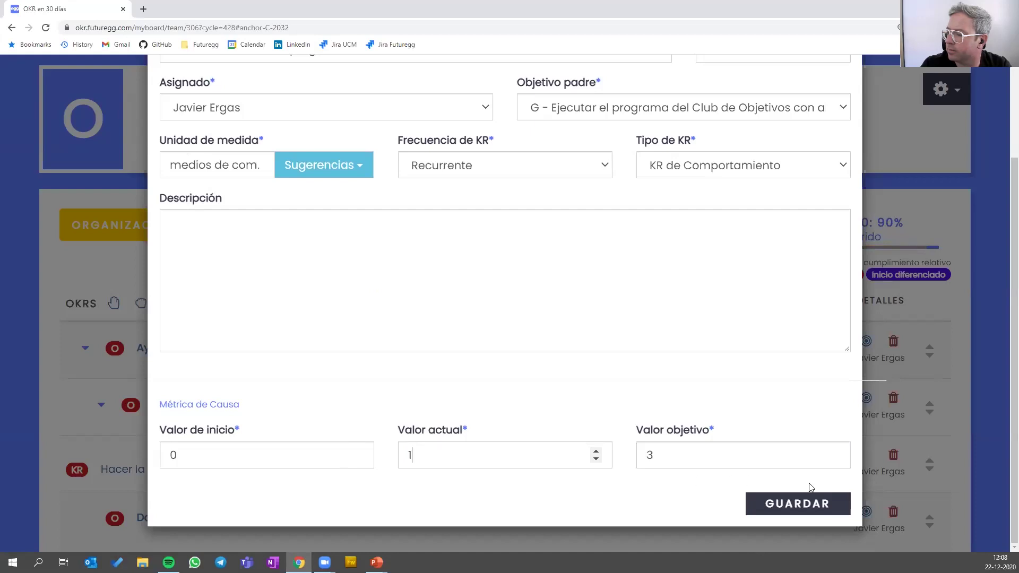
left_click(795, 507)
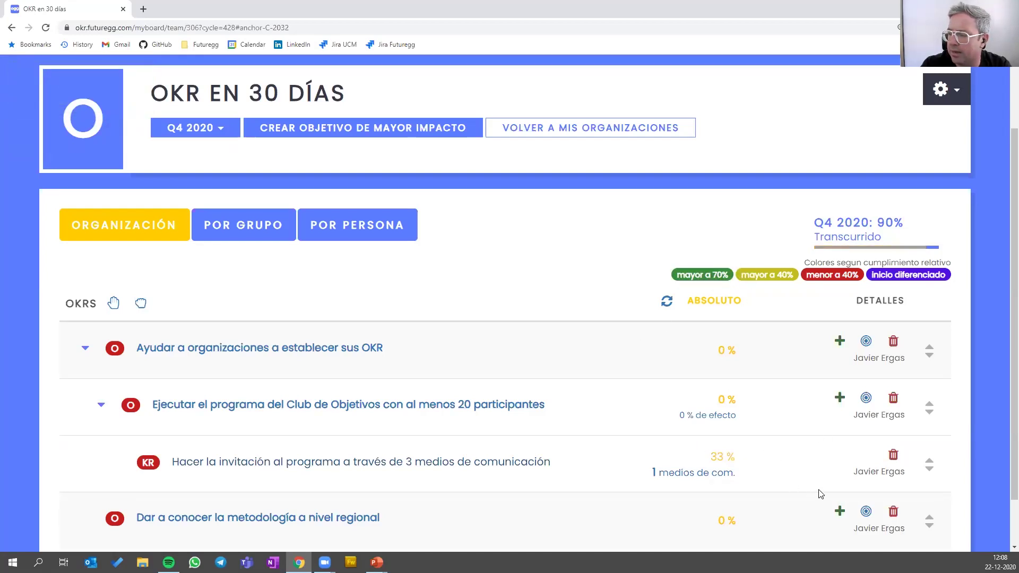
- Update the invitation key result's current value to 3 medios de com. and save it
left_click(727, 467)
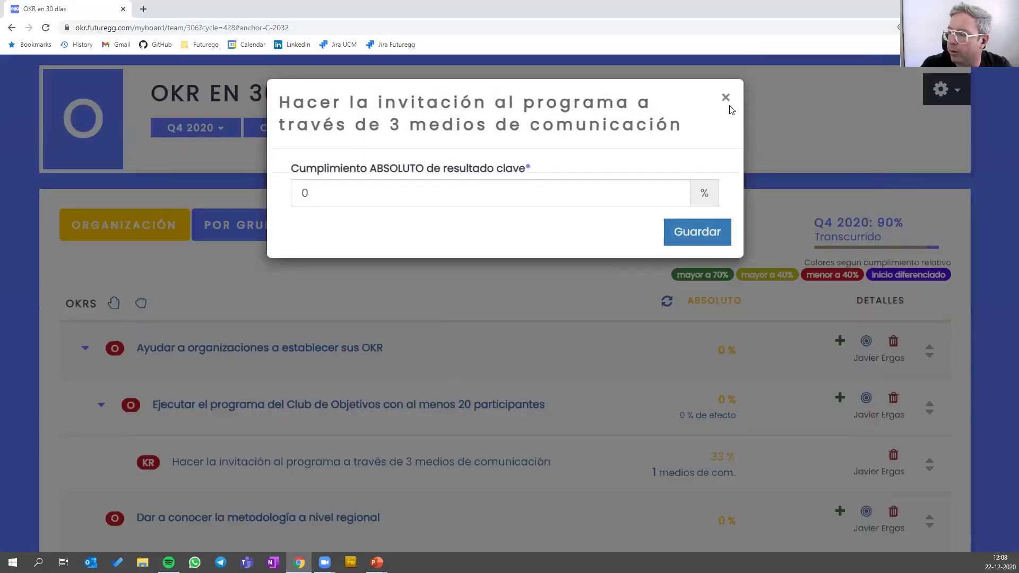
left_click(725, 98)
left_click(658, 472)
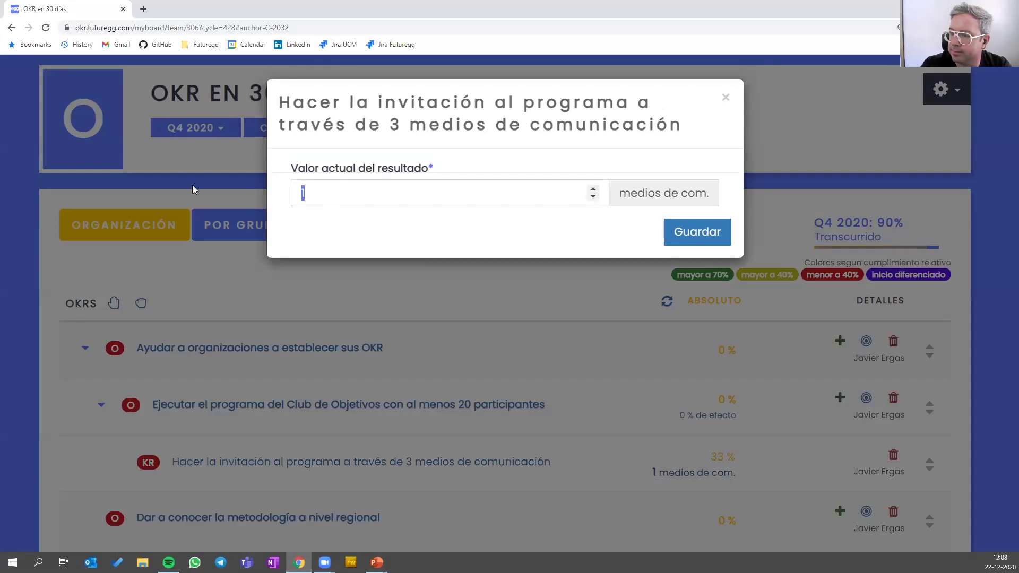
type("25")
key("BackSpace")
type("3")
left_click_drag(301, 193, 309, 193)
key("BackSpace")
left_click(711, 231)
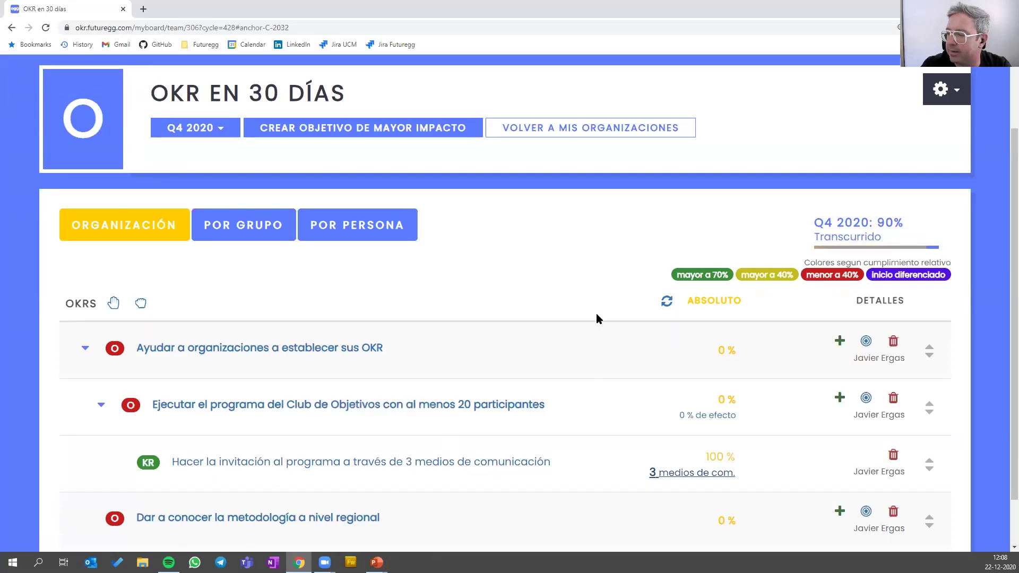
- View the board's completion as Relativo, compare the percentages and return to Absoluto
left_click(665, 302)
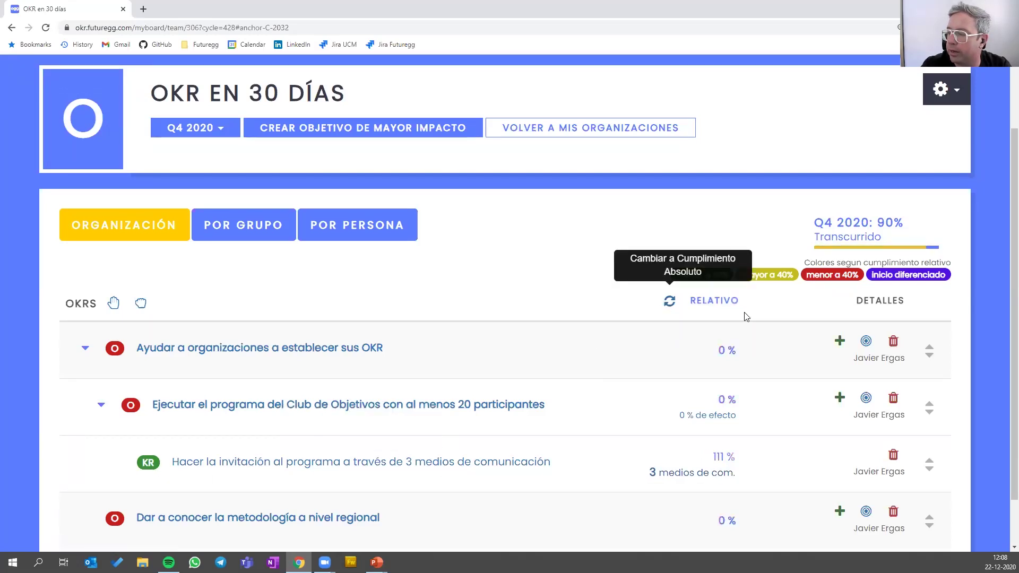
left_click(664, 301)
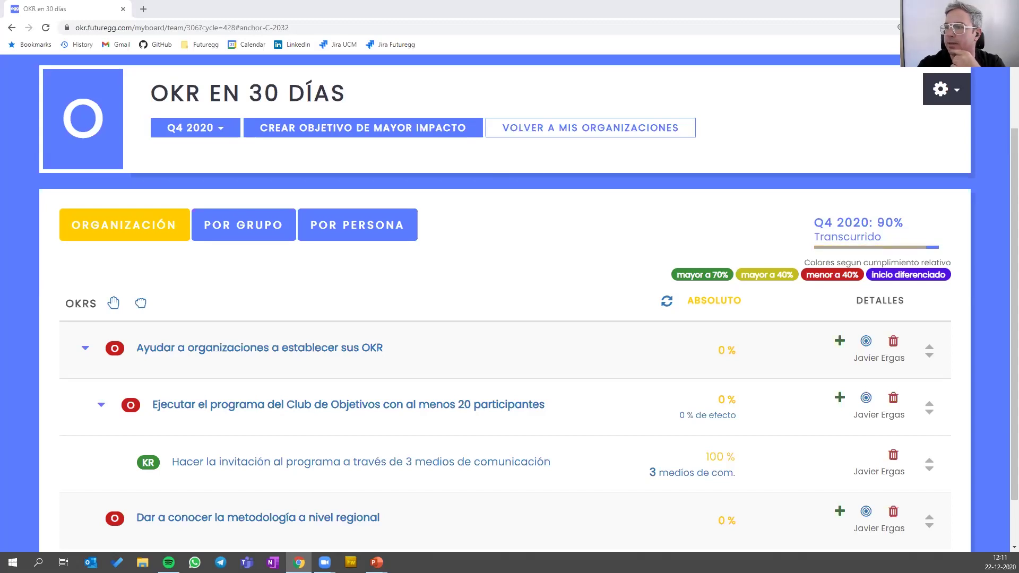
- Switch to the PowerPoint slideshow showing the "Definir los resultados clave" slide
key("alt+Tab")
left_click(488, 284)
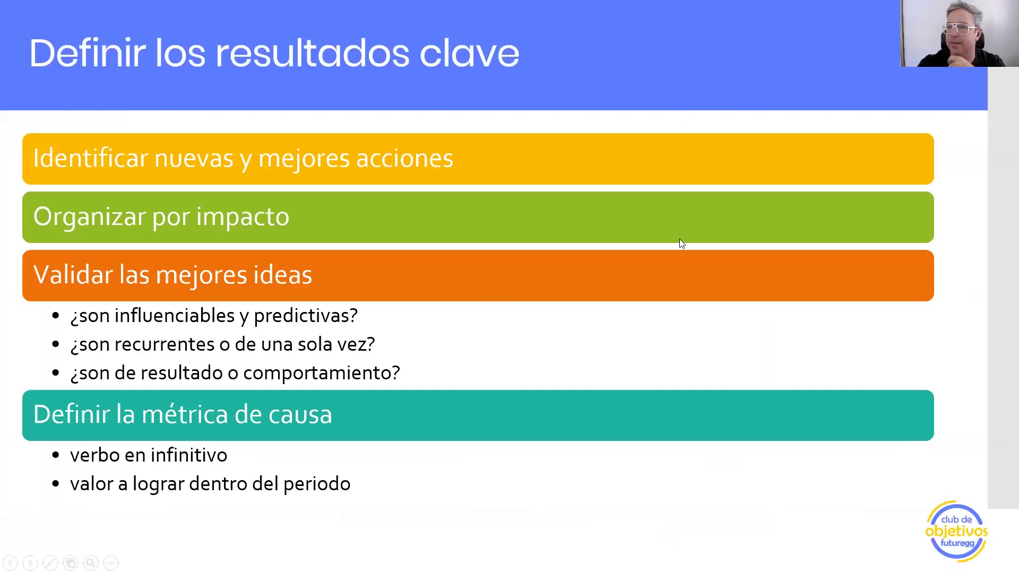
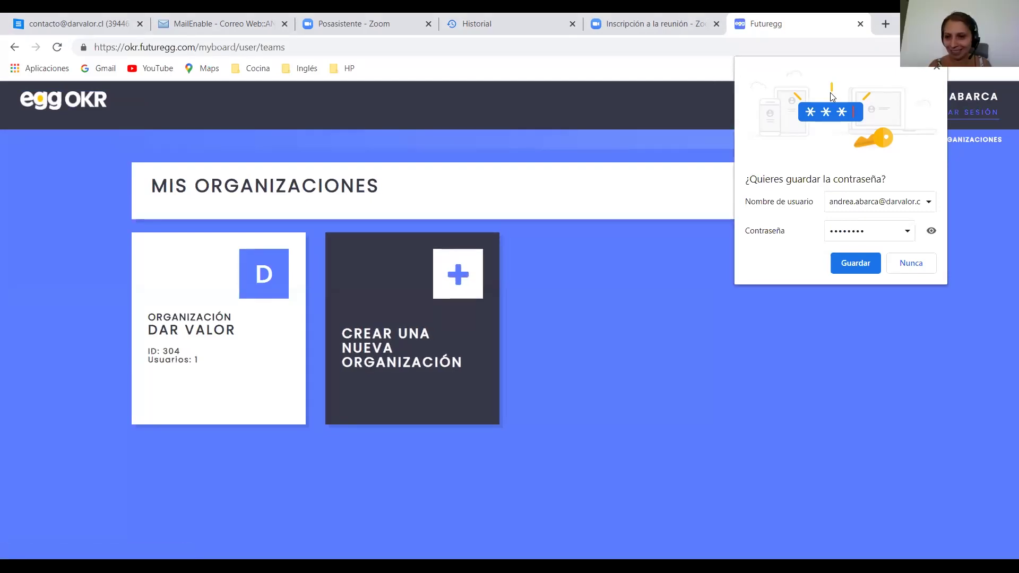
- Save the login password in the browser and bookmark the Futuregg page in the Barra de marcadores folder
left_click(846, 262)
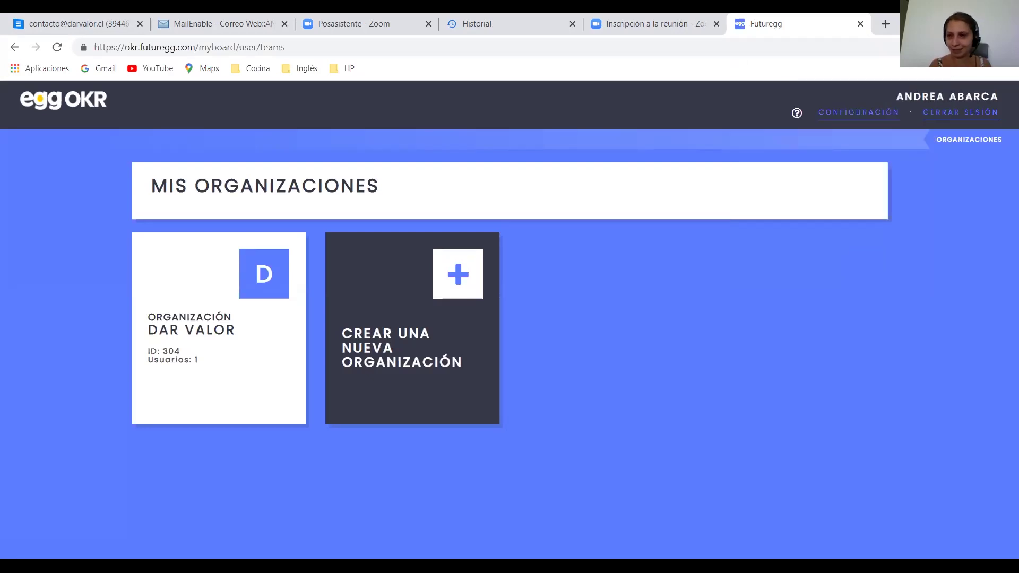
key("ctrl+d")
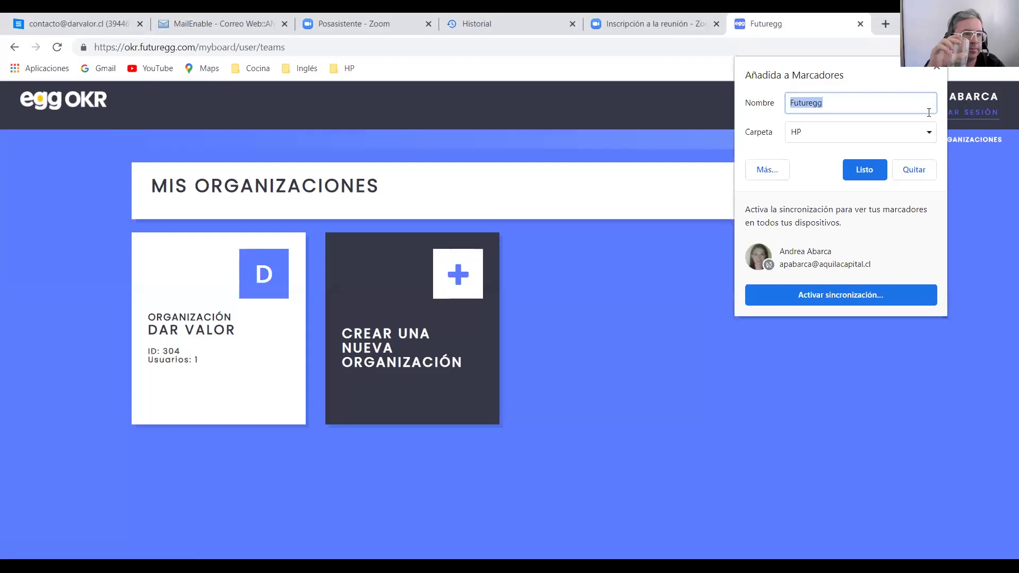
left_click(929, 133)
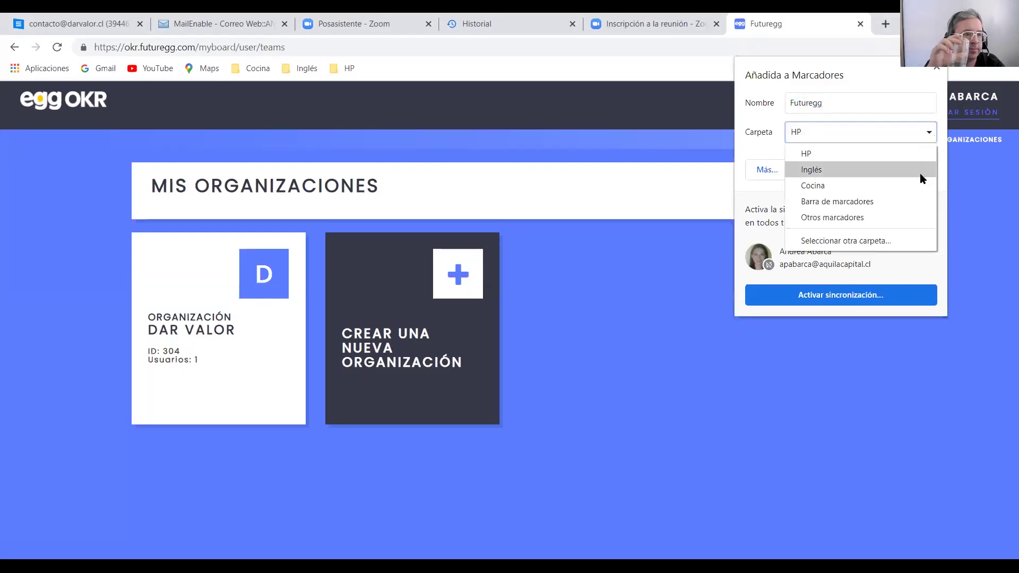
left_click(903, 217)
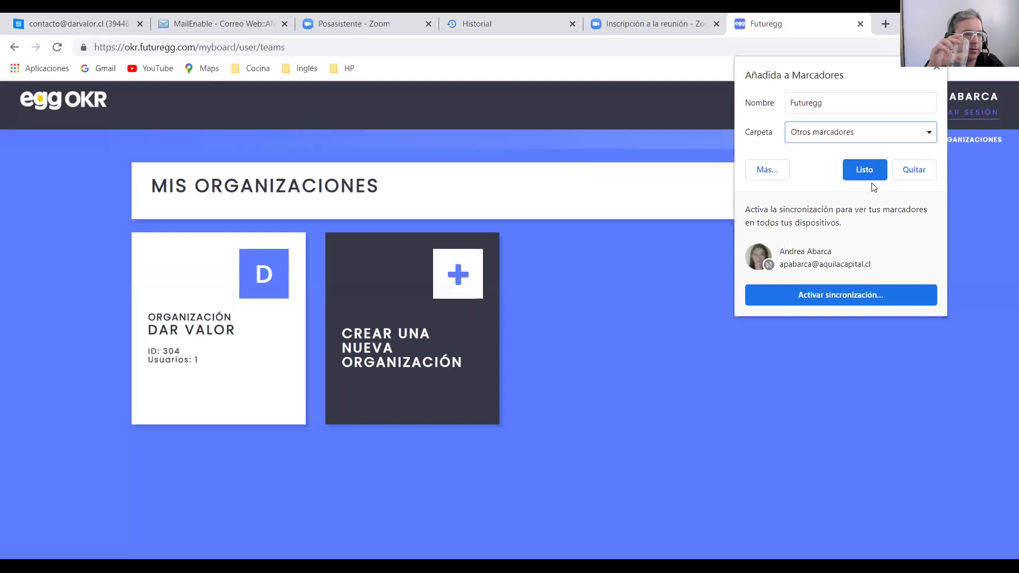
left_click(929, 134)
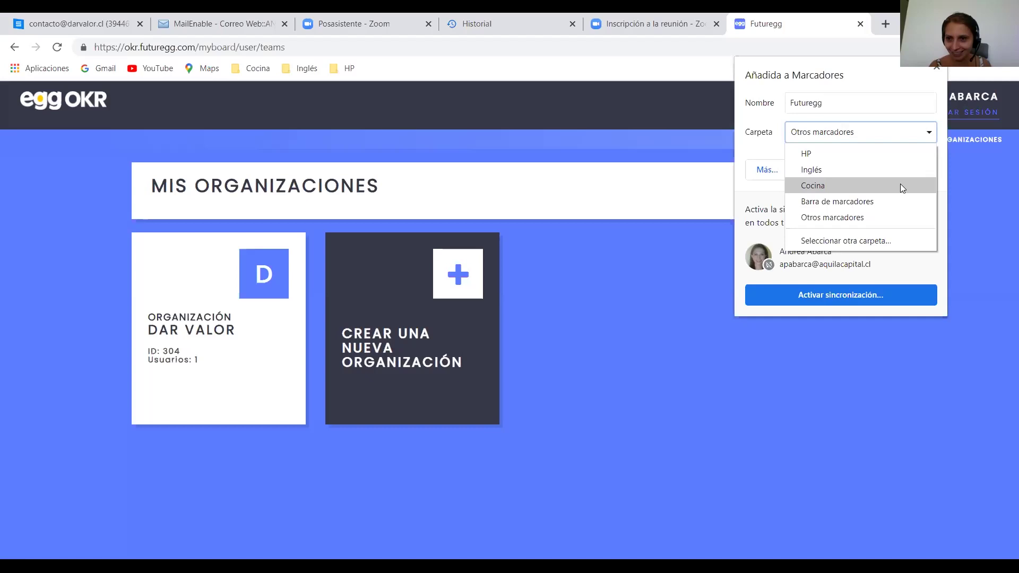
left_click(894, 200)
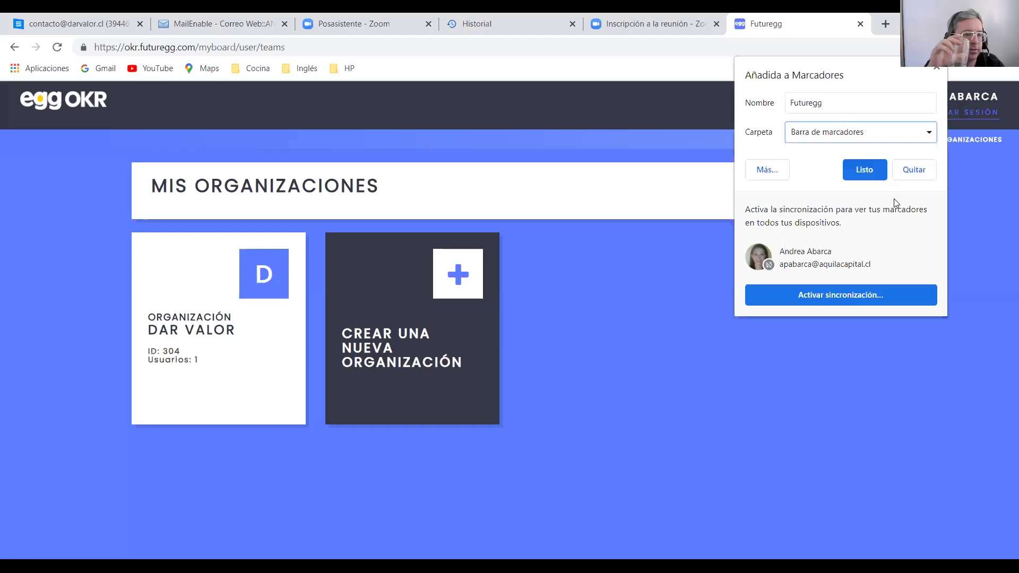
left_click(865, 175)
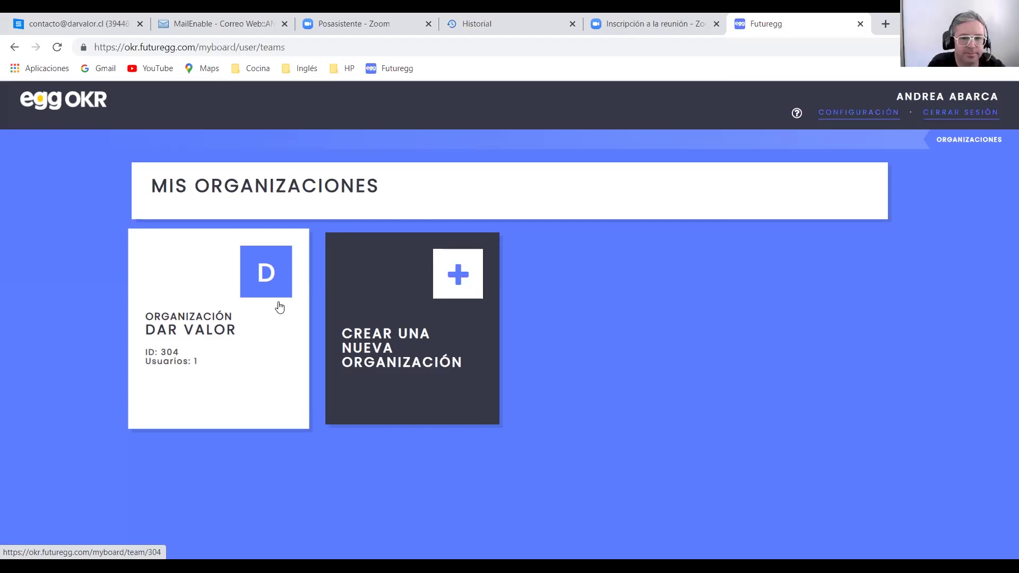
- Open the member list of the Dar Valor organization and start a user invitation, beginning to fill in the invitee's email
left_click(247, 308)
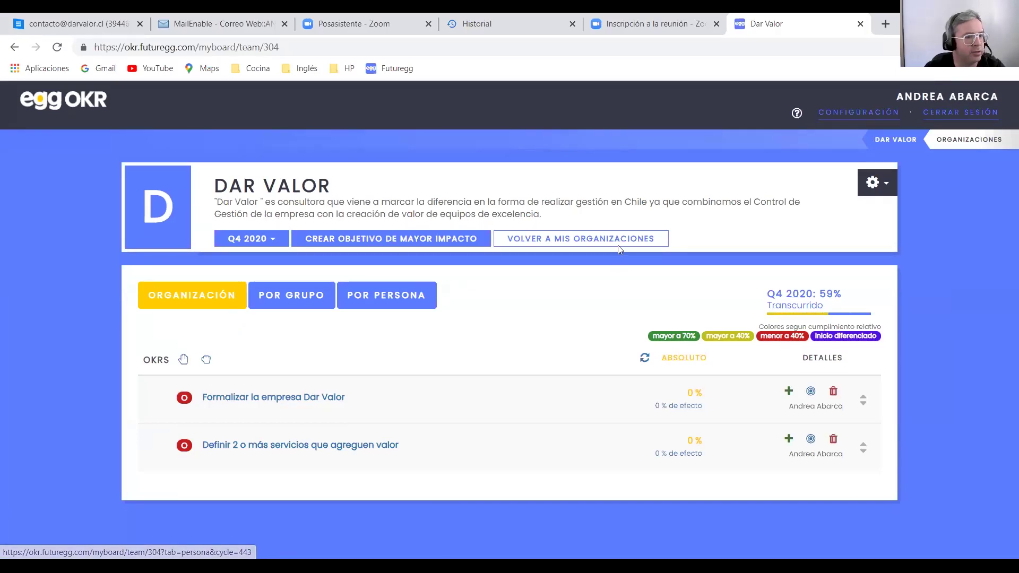
left_click(872, 185)
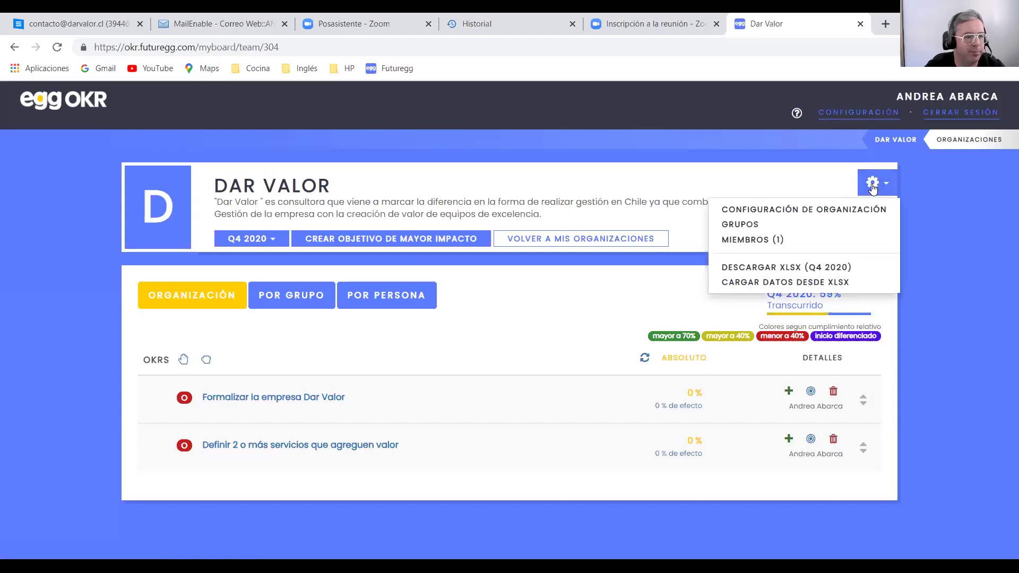
left_click(828, 242)
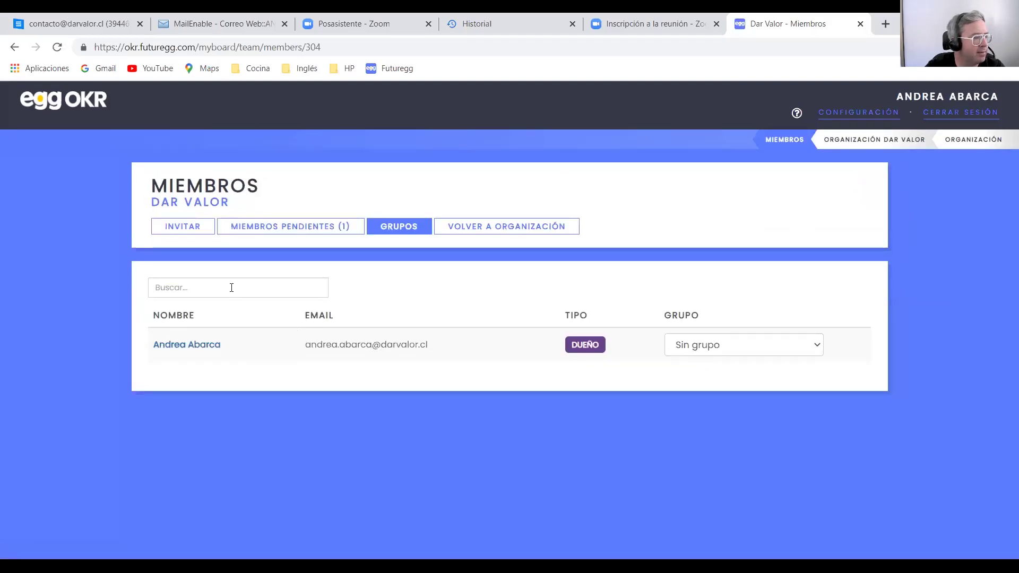
left_click(171, 229)
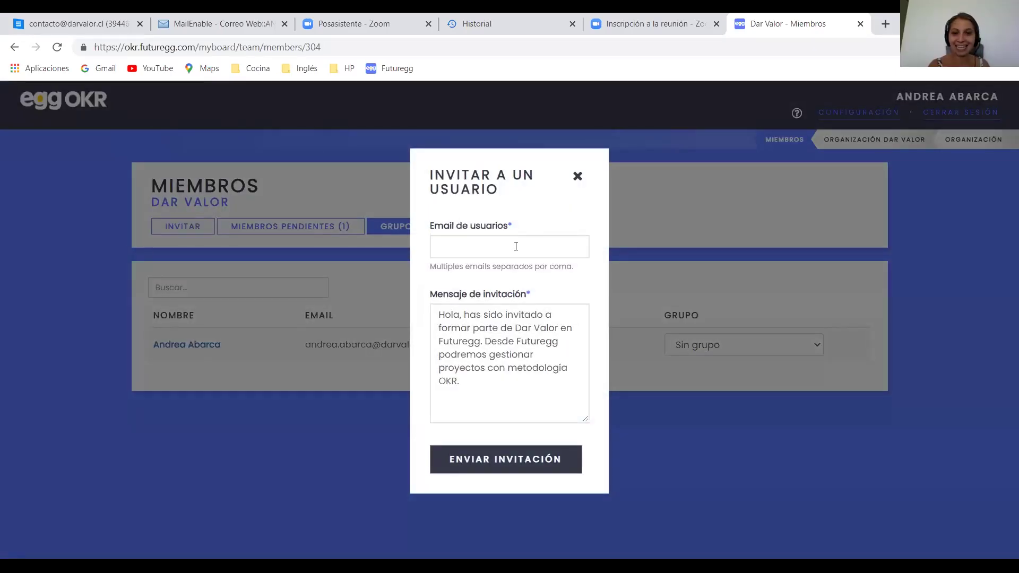
left_click(515, 246)
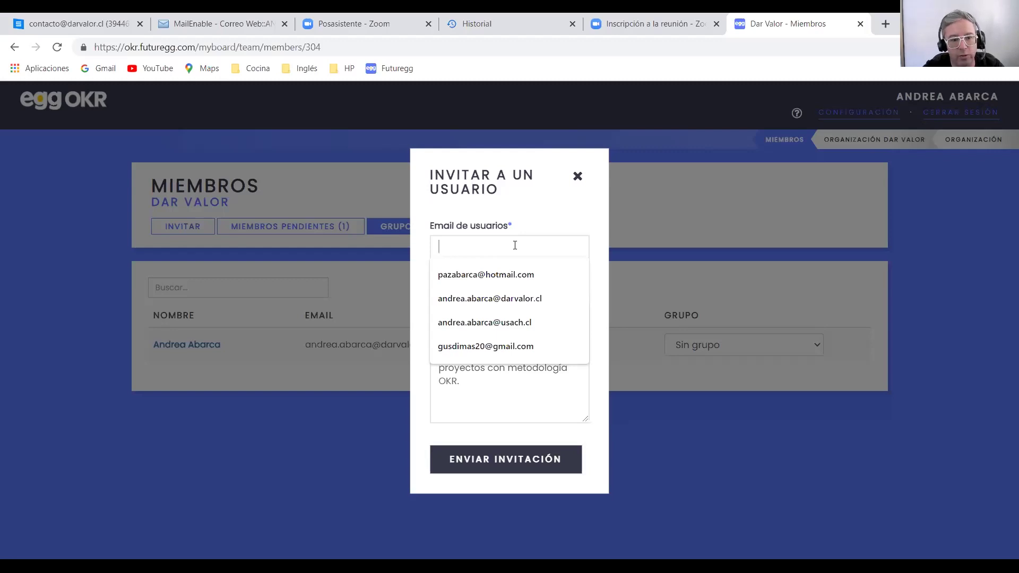
type("a")
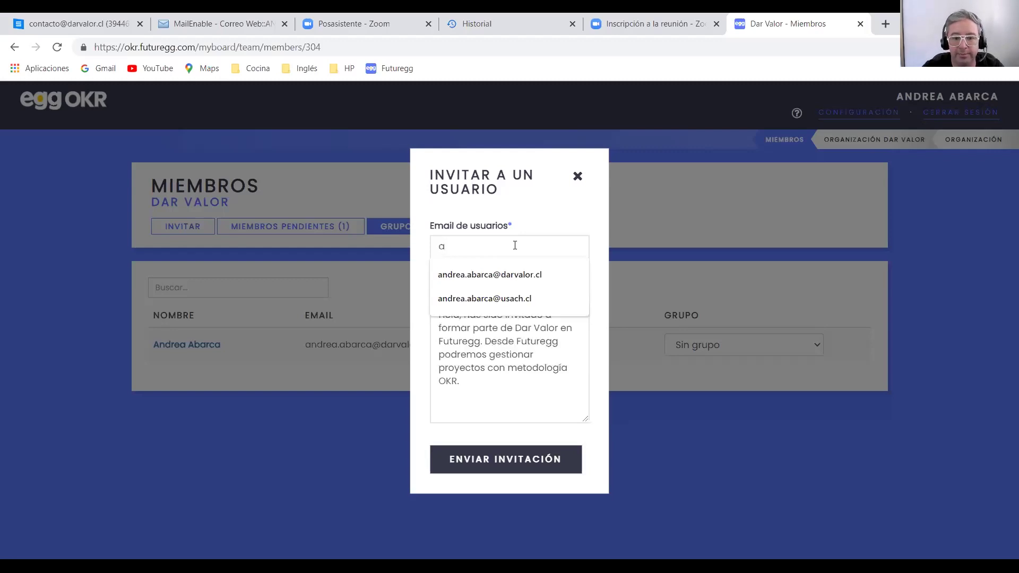
type("le")
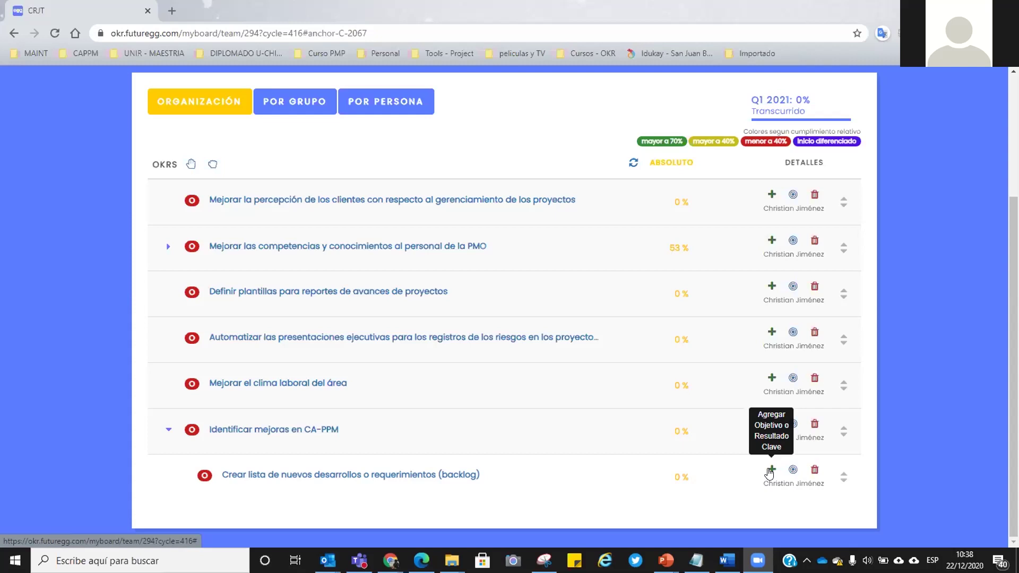
left_click(771, 470)
left_click(832, 513)
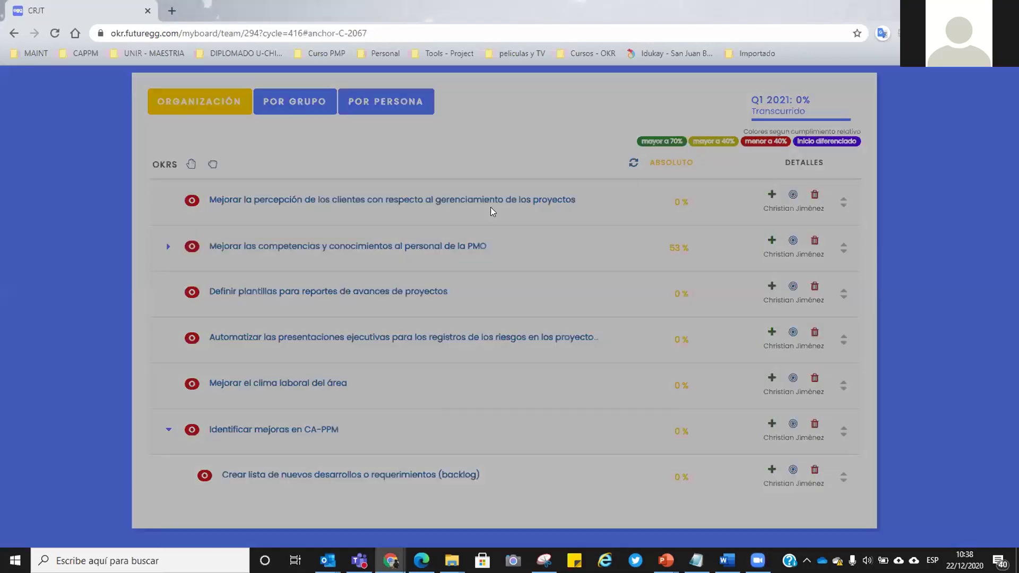
left_click(362, 159)
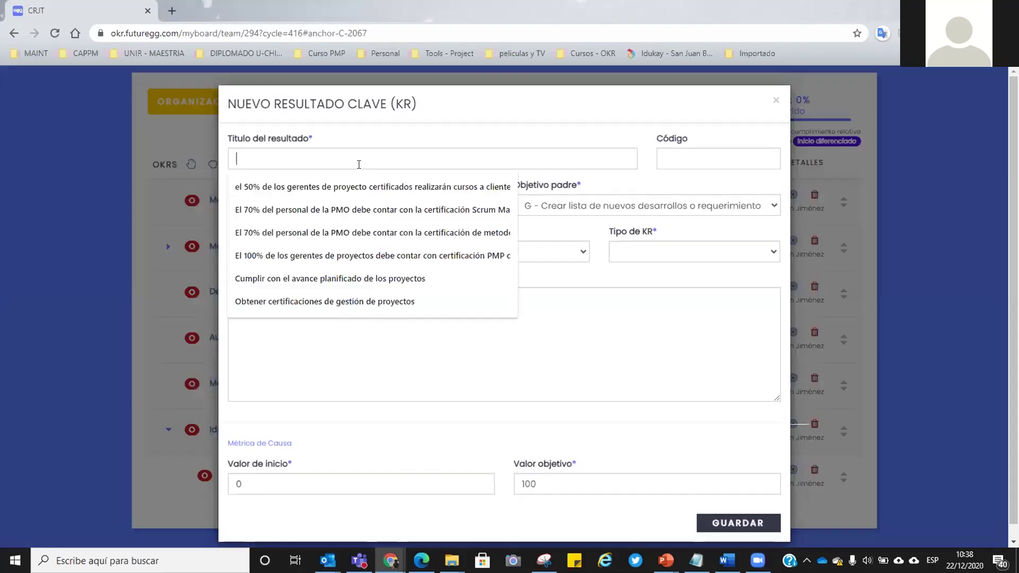
left_click(528, 337)
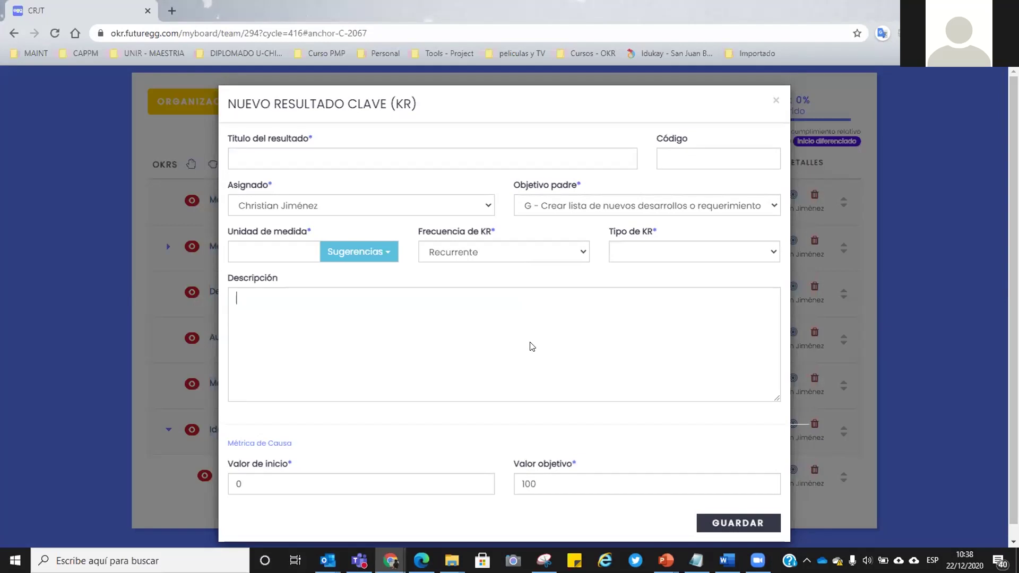
left_click(774, 99)
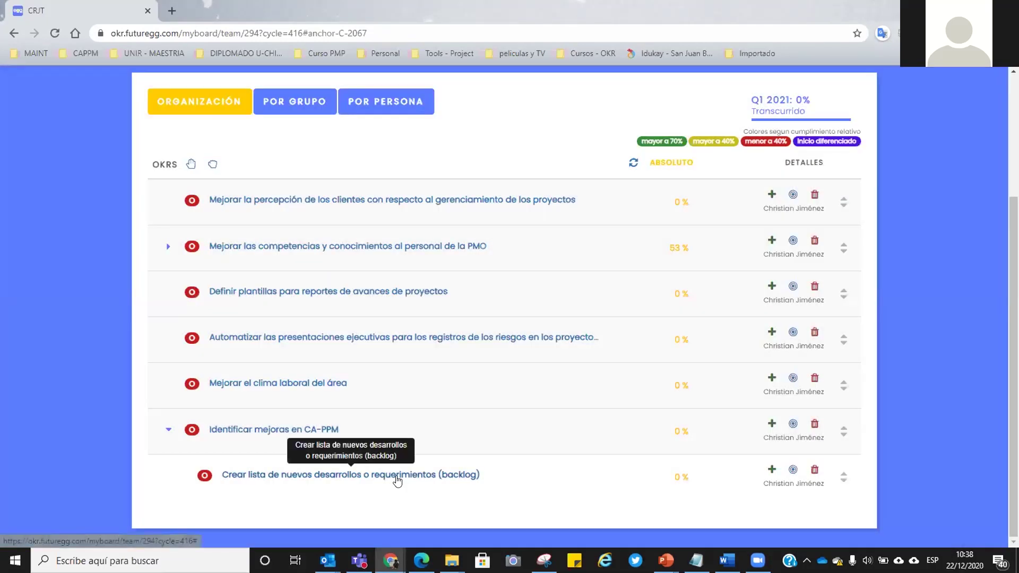
left_click(771, 469)
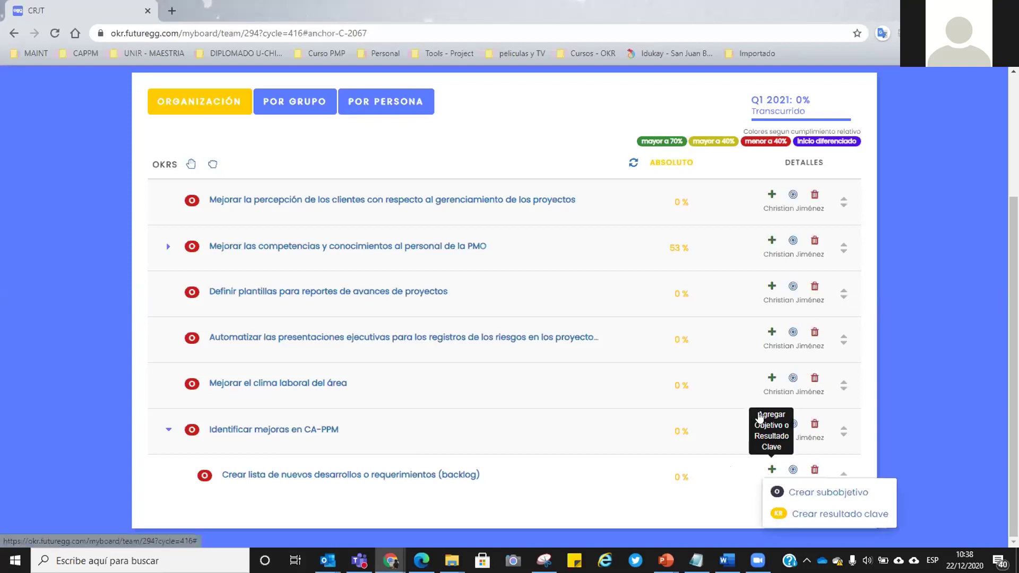
left_click(785, 513)
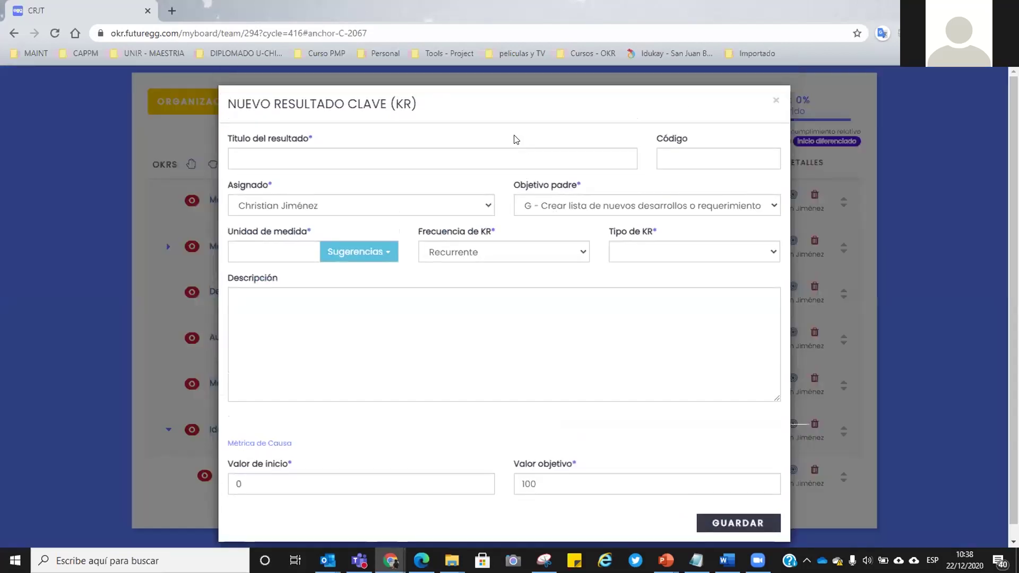
left_click(497, 153)
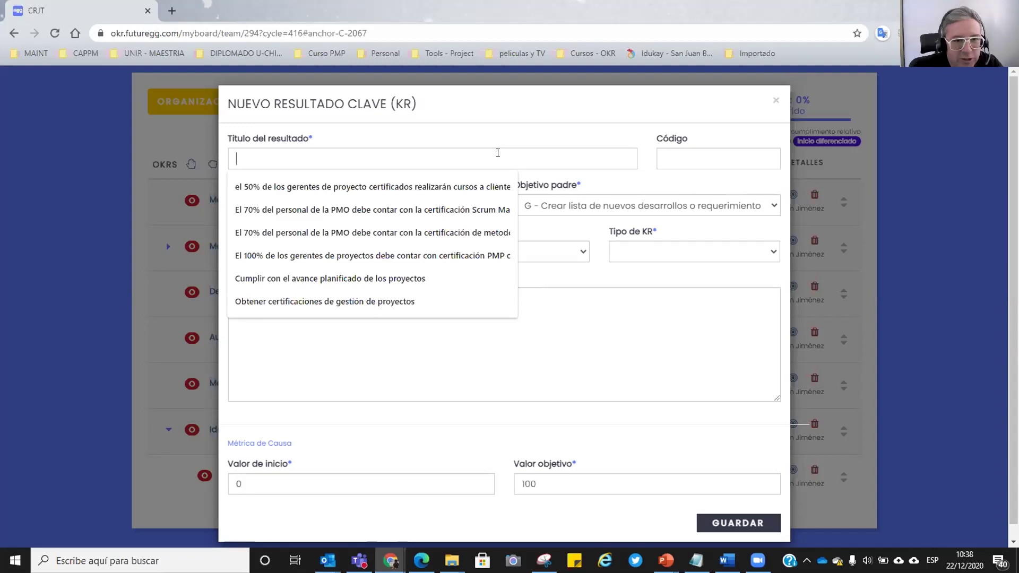
left_click(496, 366)
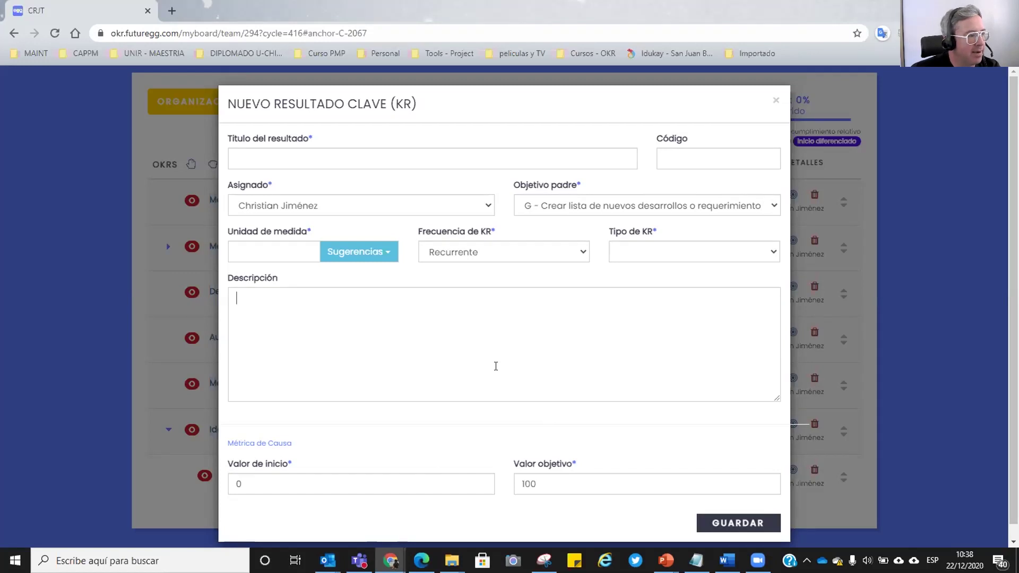
left_click(775, 104)
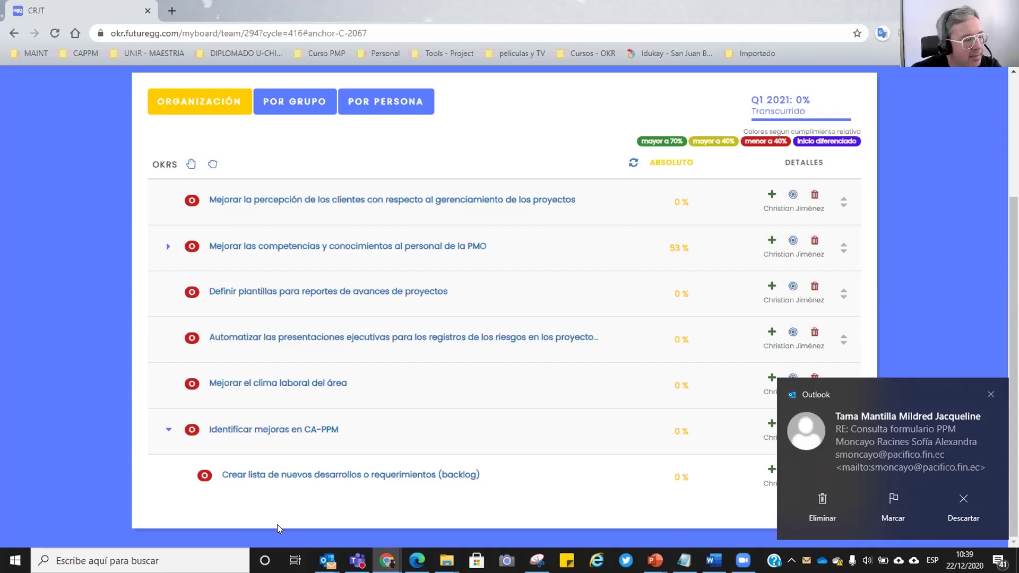
left_click(991, 394)
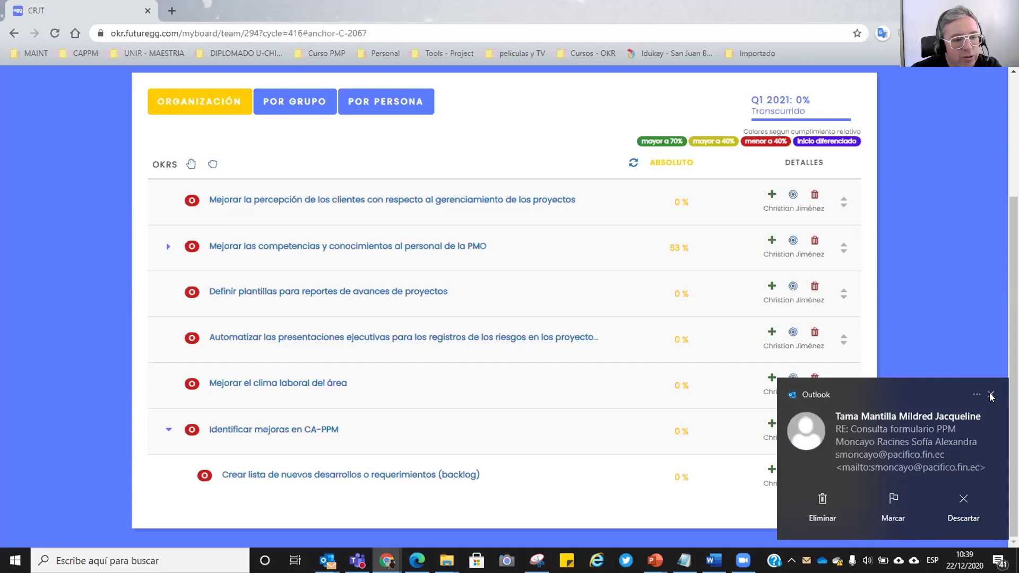
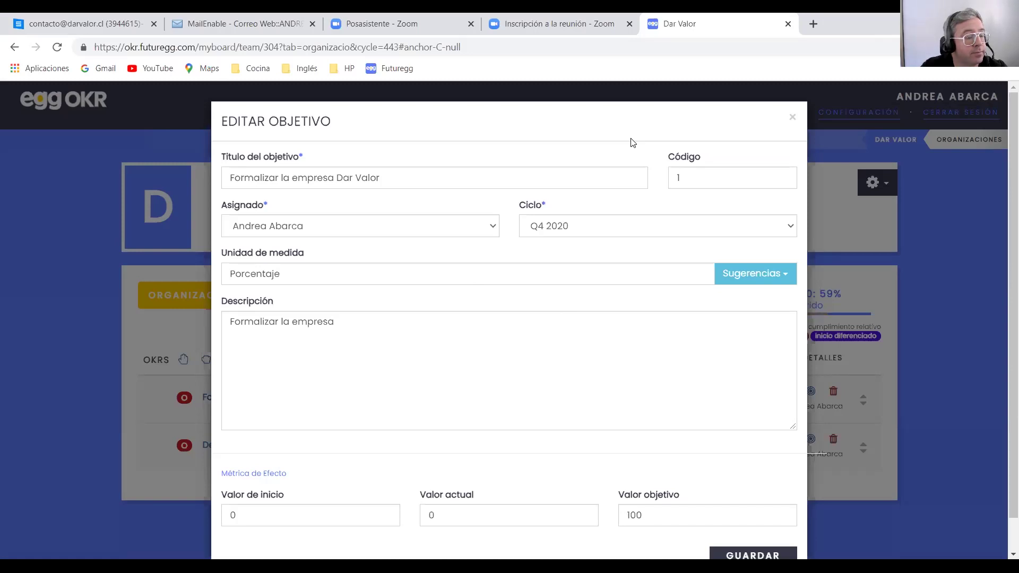
- Close the objective editor and start a new key result under Formalizar la empresa Dar Valor titled "Iniciación de actividades"
left_click(793, 117)
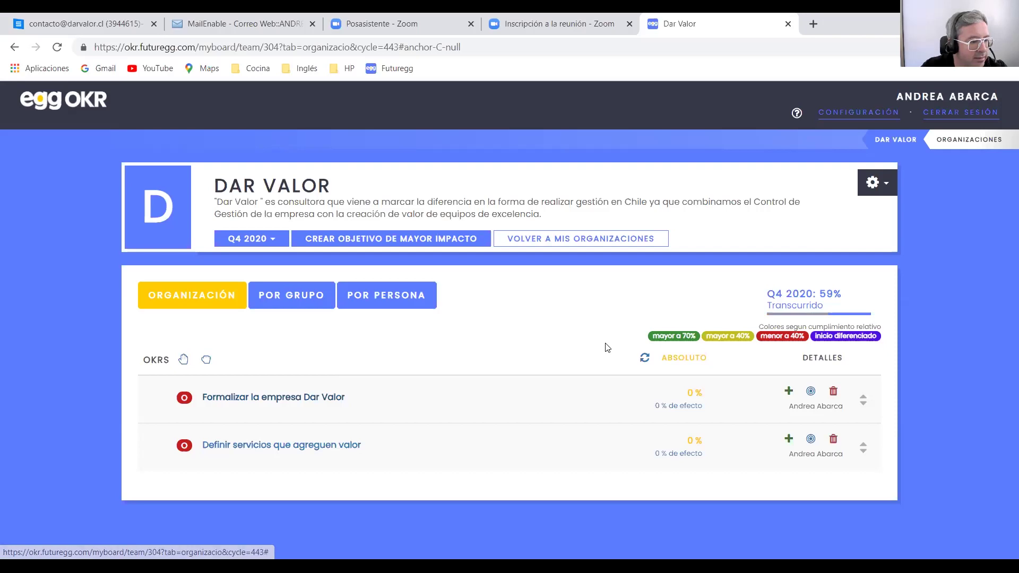
left_click(789, 392)
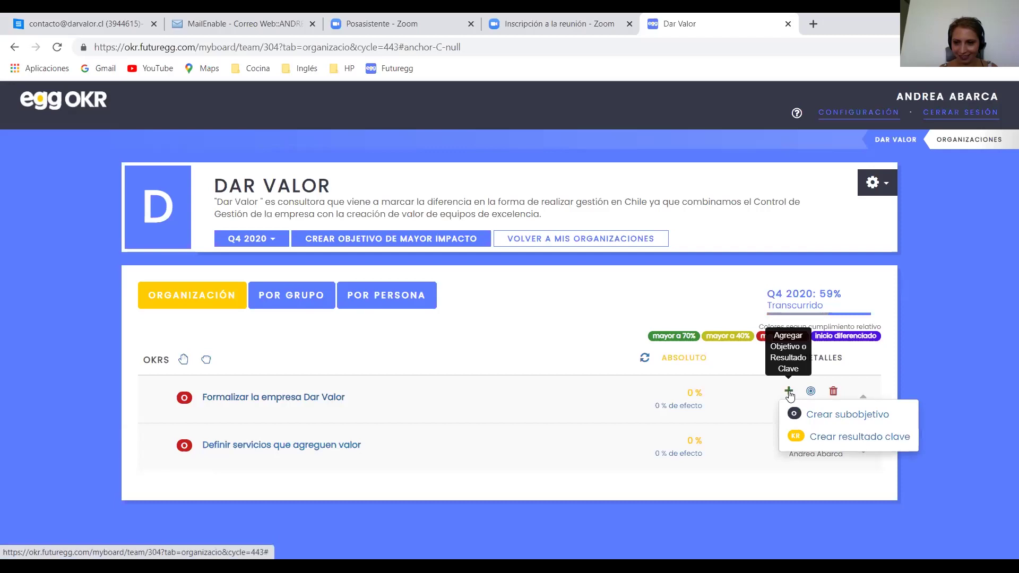
left_click(829, 441)
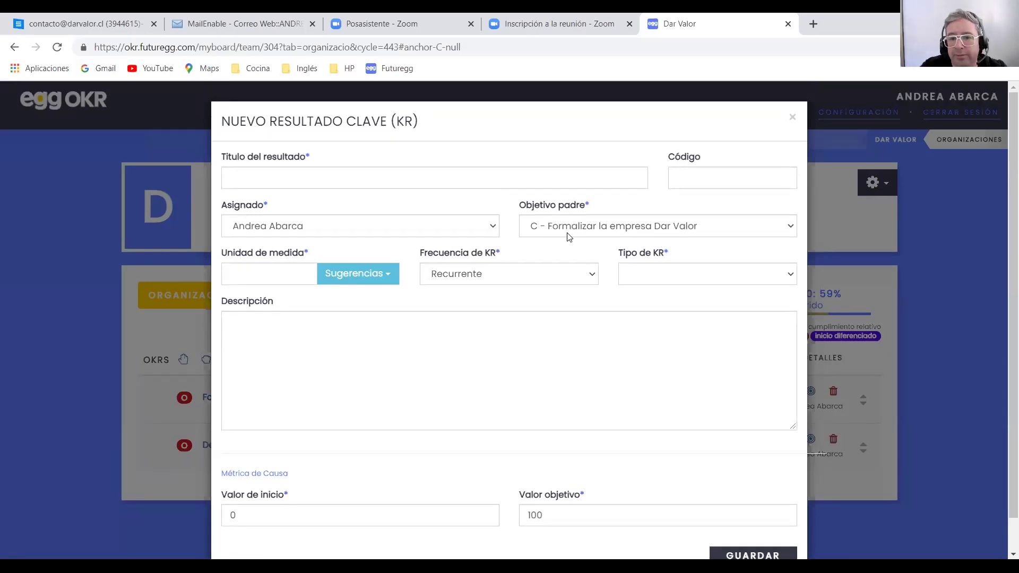
left_click(436, 177)
type("Ini")
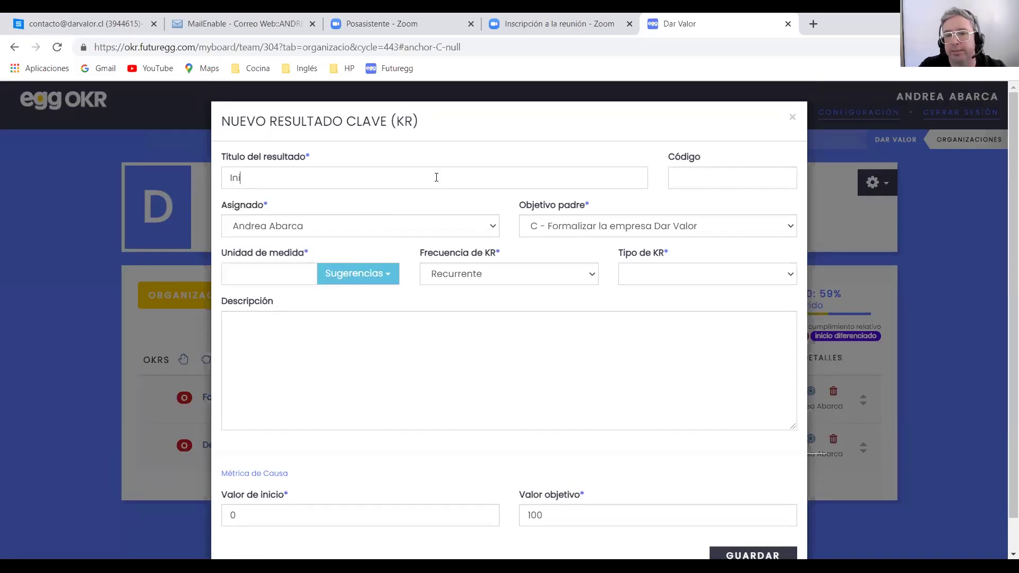
type("ciac")
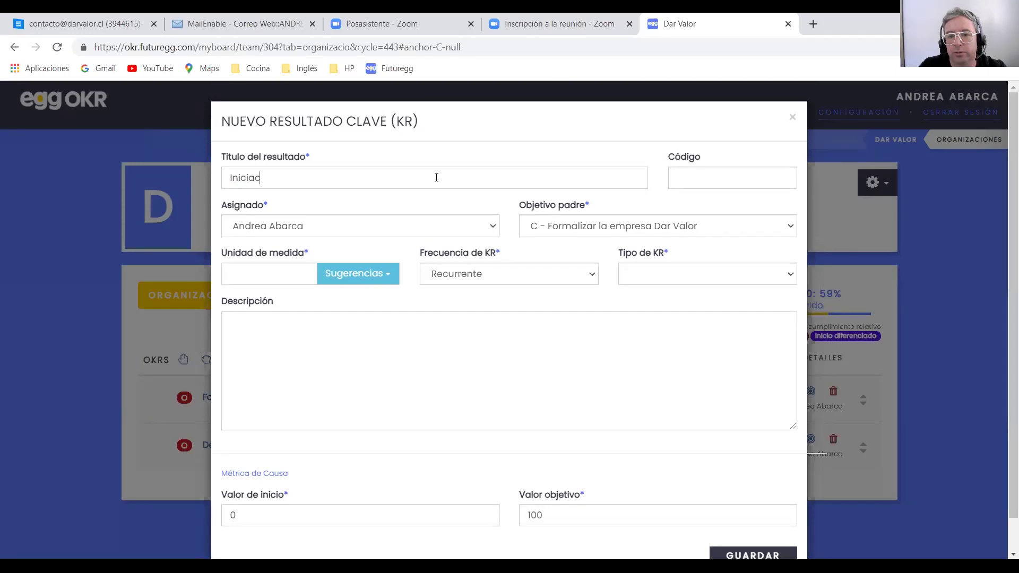
type("ión ")
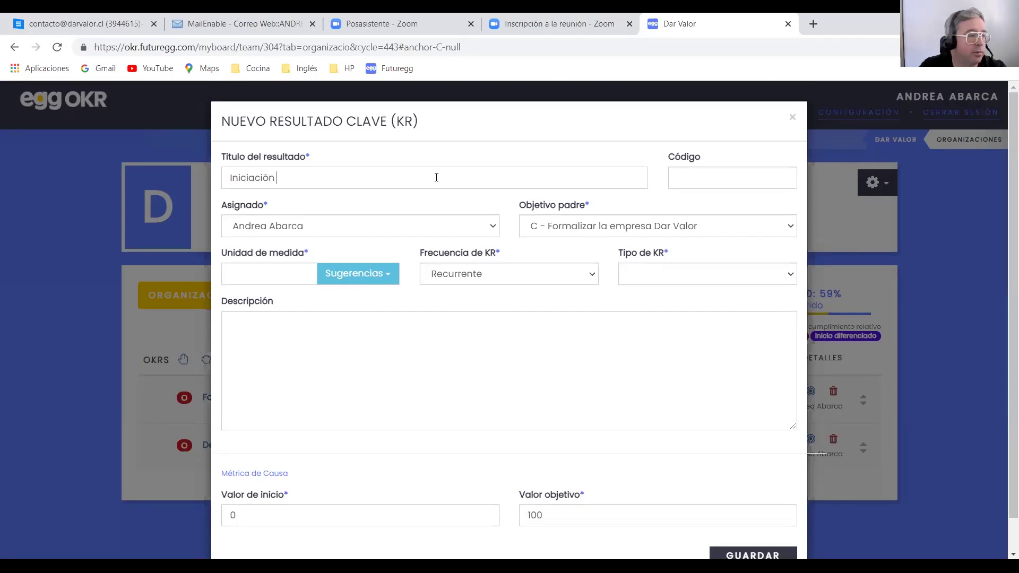
type("de ")
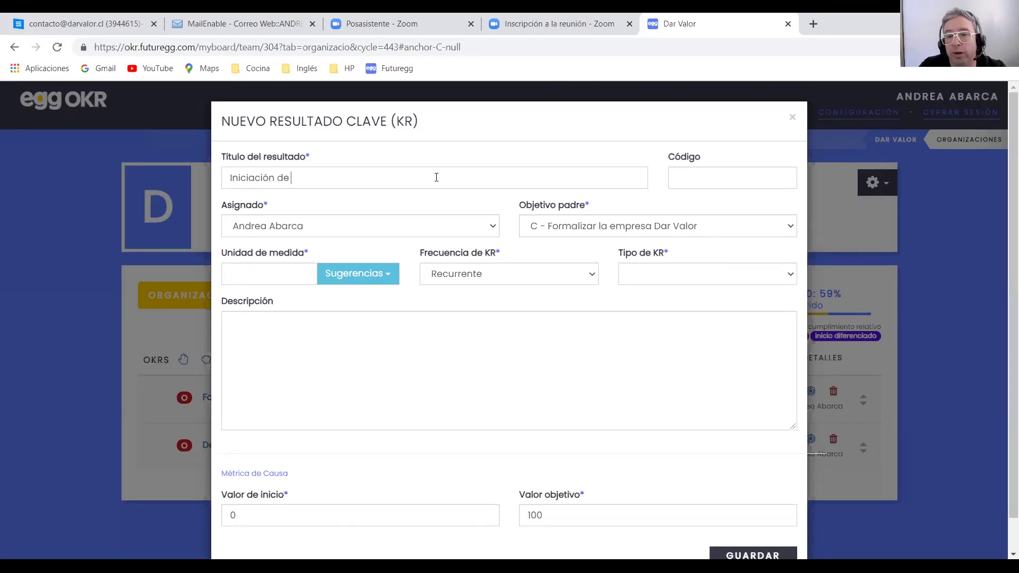
type("activi")
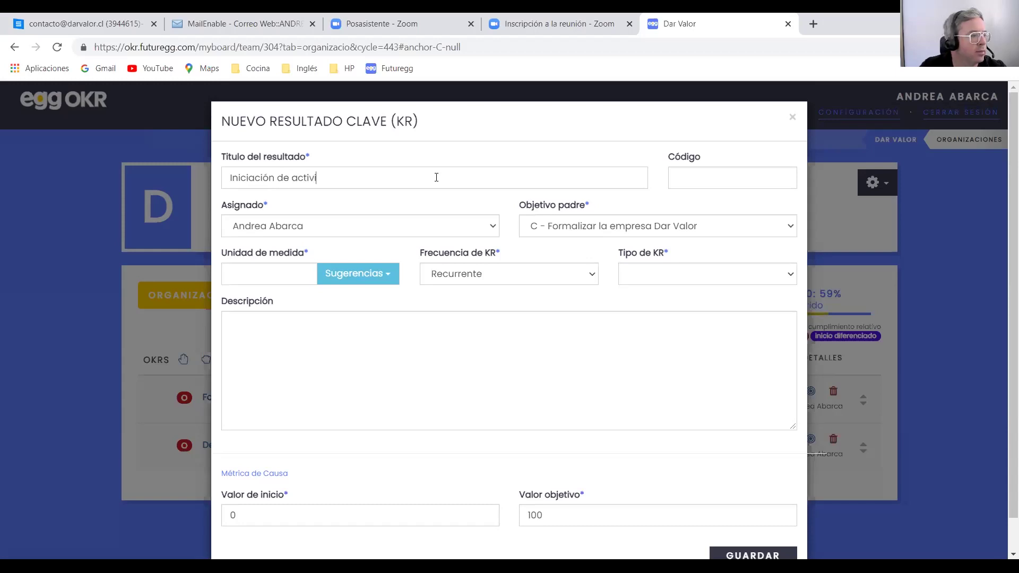
type("dades")
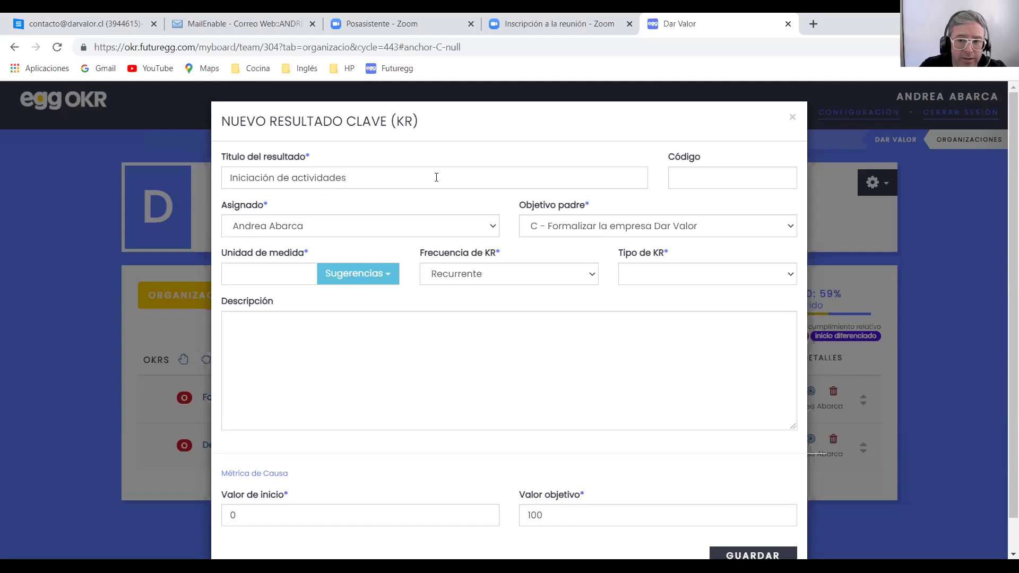
- Retitle the new key result "Constituir la sociedad" and set its unit of measure to Porcentaje
key("BackSpace")
key("BackSpace")
key("BackSpace")
key("BackSpace")
key("BackSpace")
key("BackSpace")
key("BackSpace")
key("BackSpace")
key("BackSpace")
key("BackSpace")
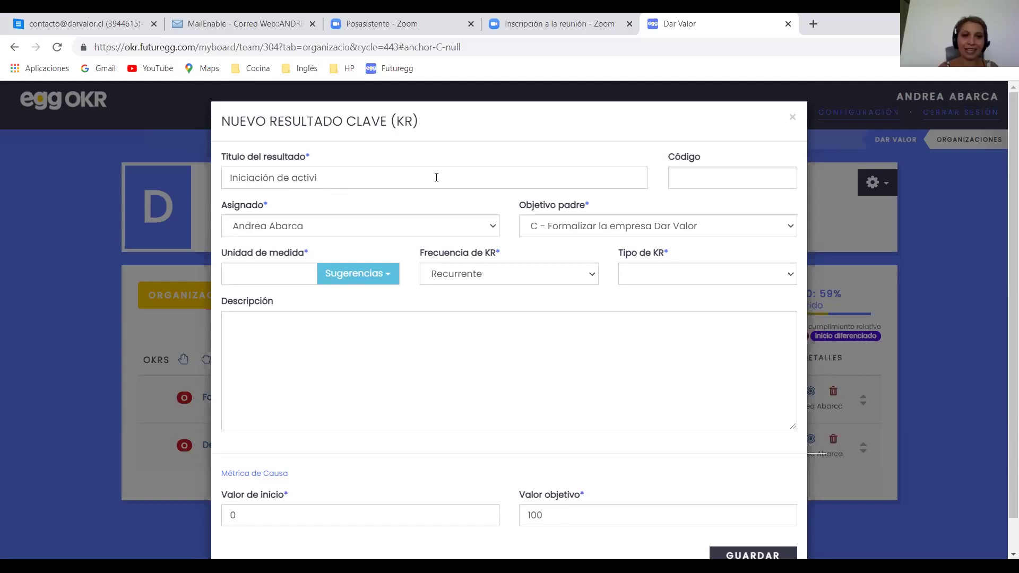
key("BackSpace")
key("BackSpace")
key("BackSpace")
key("BackSpace")
key("BackSpace")
key("BackSpace")
key("BackSpace")
key("BackSpace")
key("BackSpace")
key("BackSpace")
key("BackSpace")
key("BackSpace")
key("BackSpace")
key("BackSpace")
key("BackSpace")
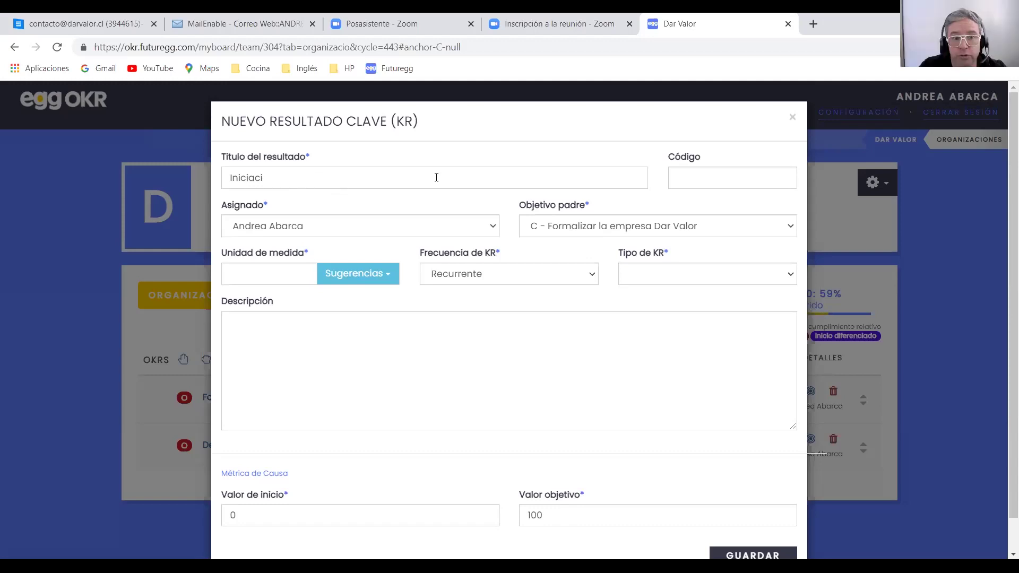
type("Constituir la sociedad")
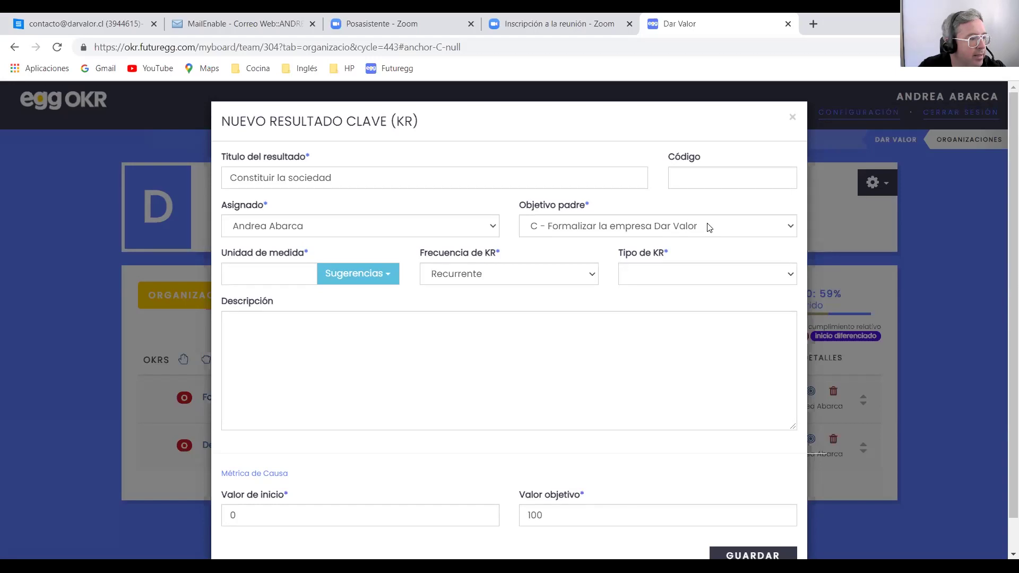
left_click(365, 277)
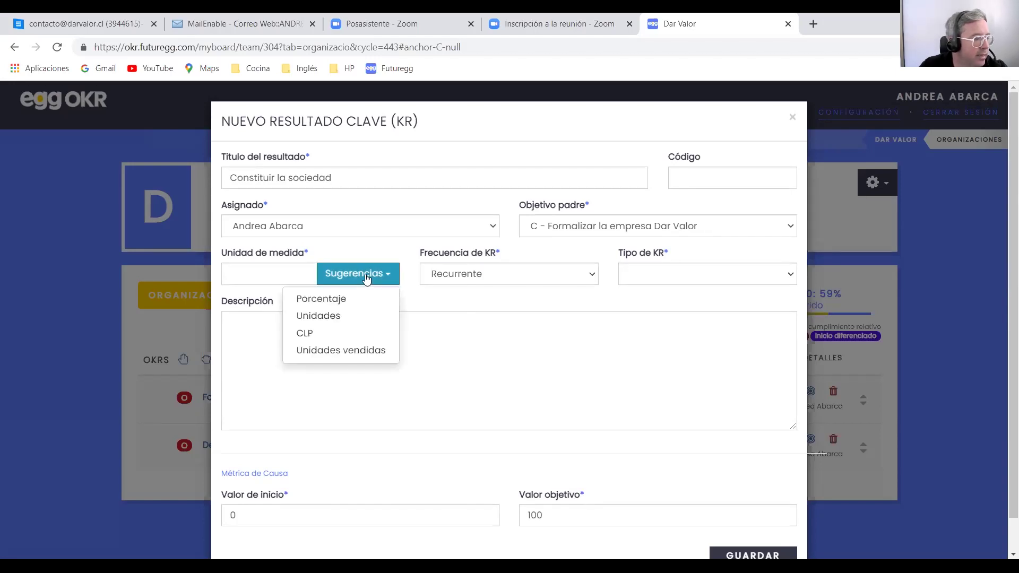
left_click(343, 299)
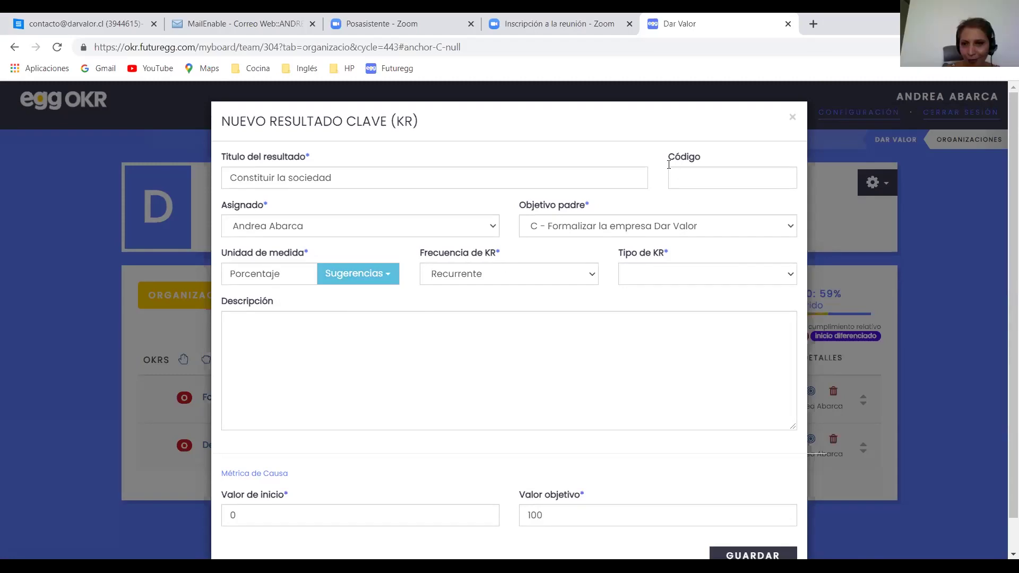
left_click(705, 183)
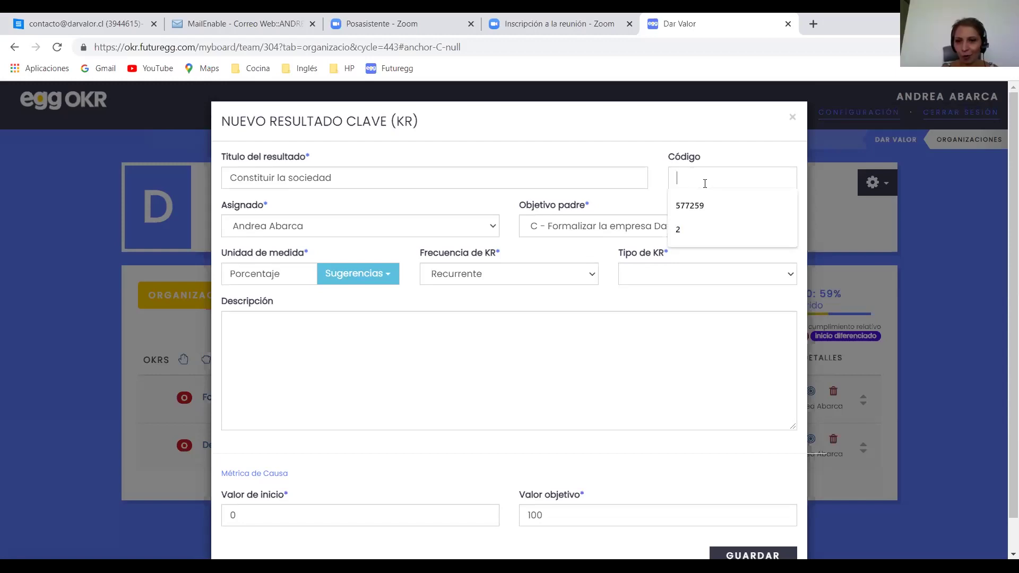
type("1.2")
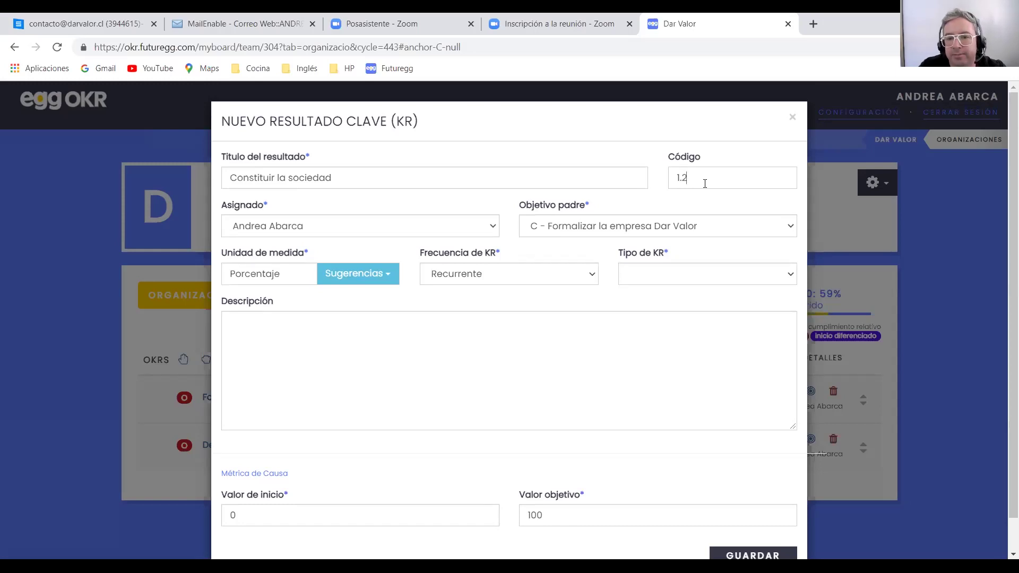
key("BackSpace")
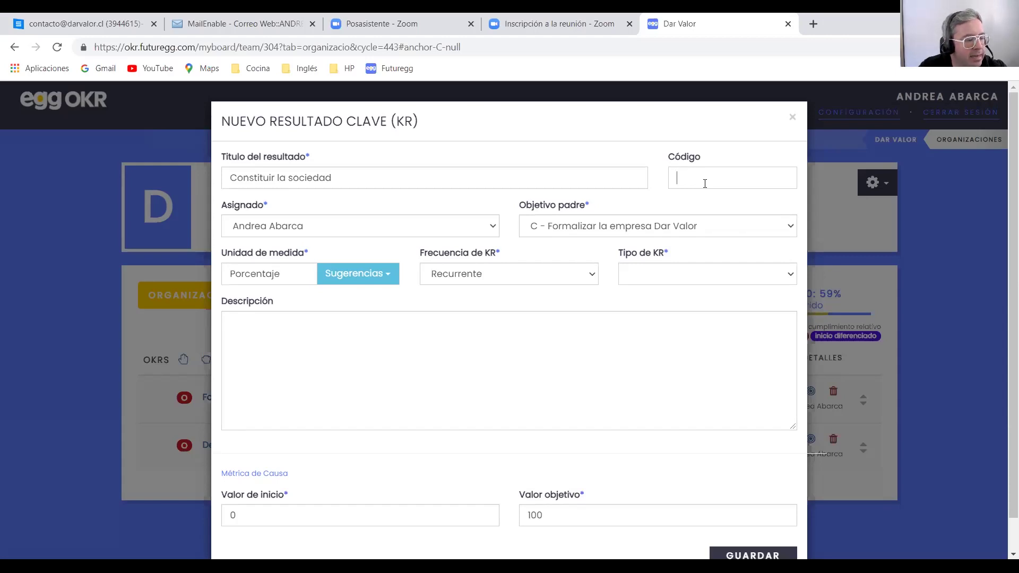
- Set the key result's frequency to Una sola vez and its Inicio diferenciado date to 28-12-2020
left_click(593, 275)
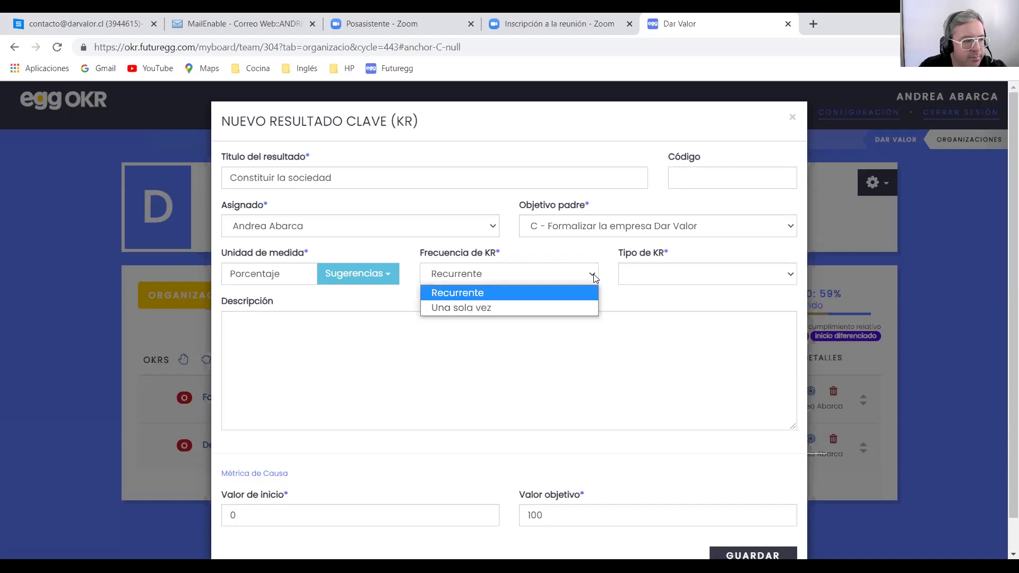
left_click(576, 307)
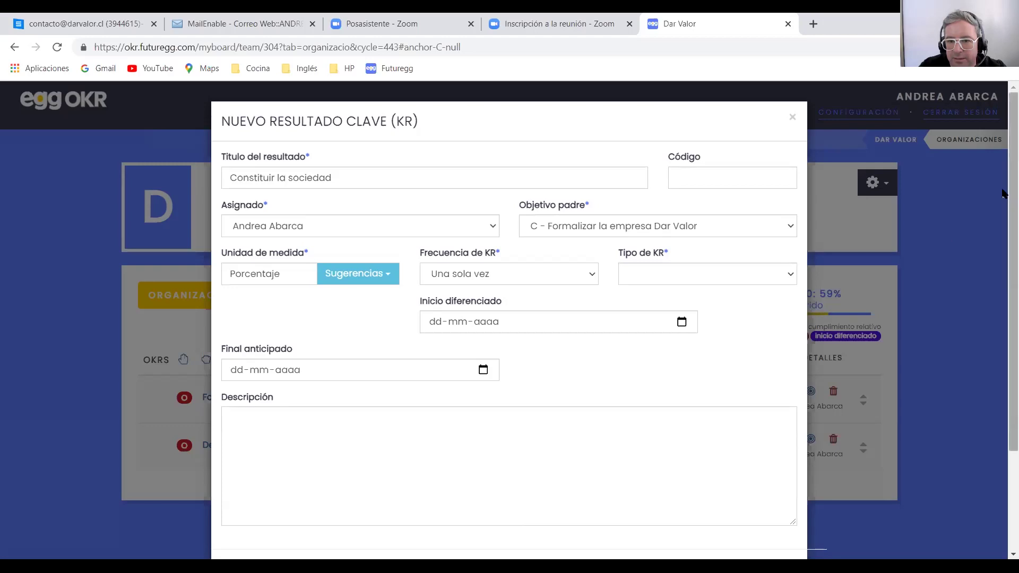
scroll(1003, 217, "down", 3)
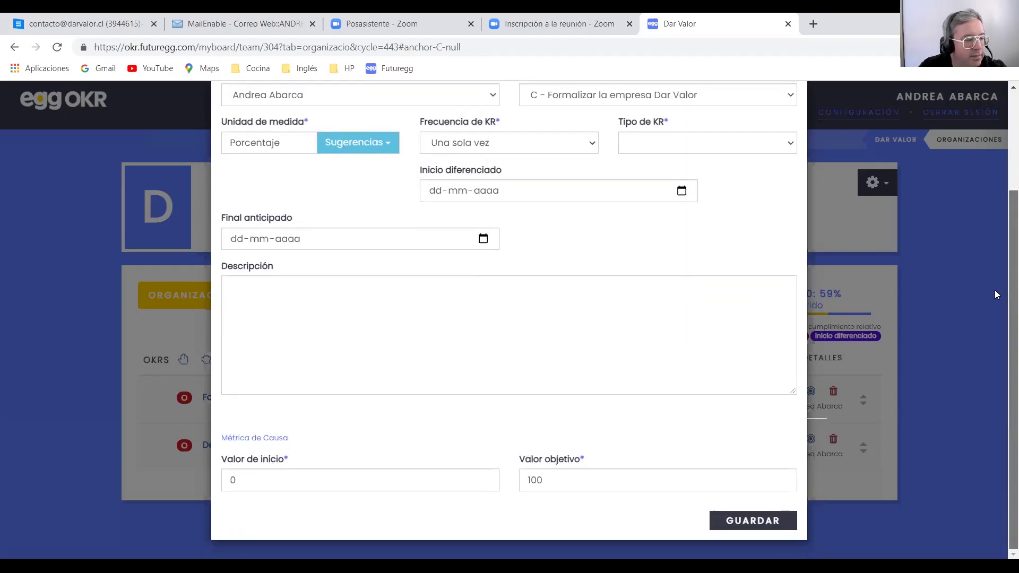
left_click(682, 191)
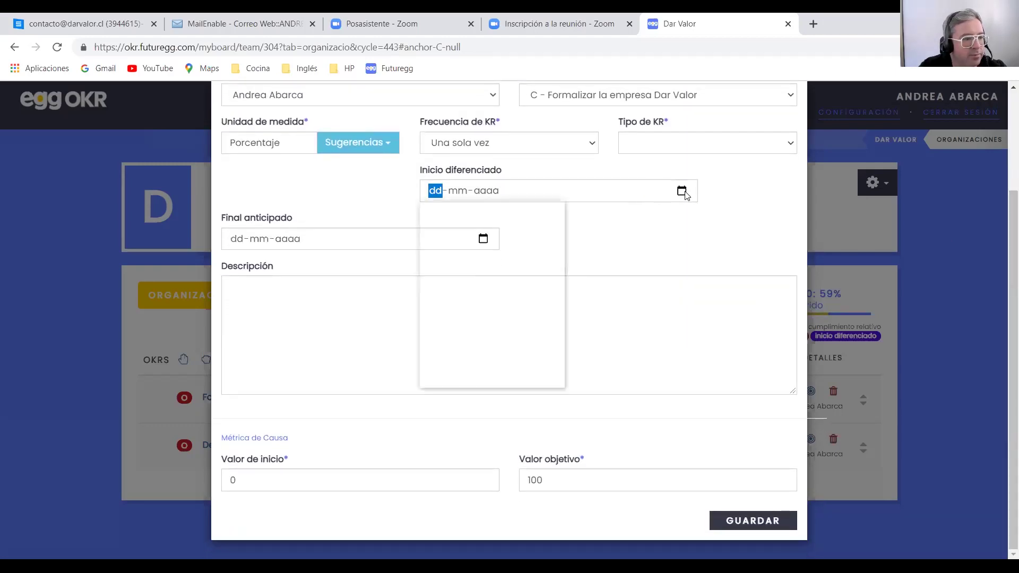
left_click(683, 192)
left_click(683, 192)
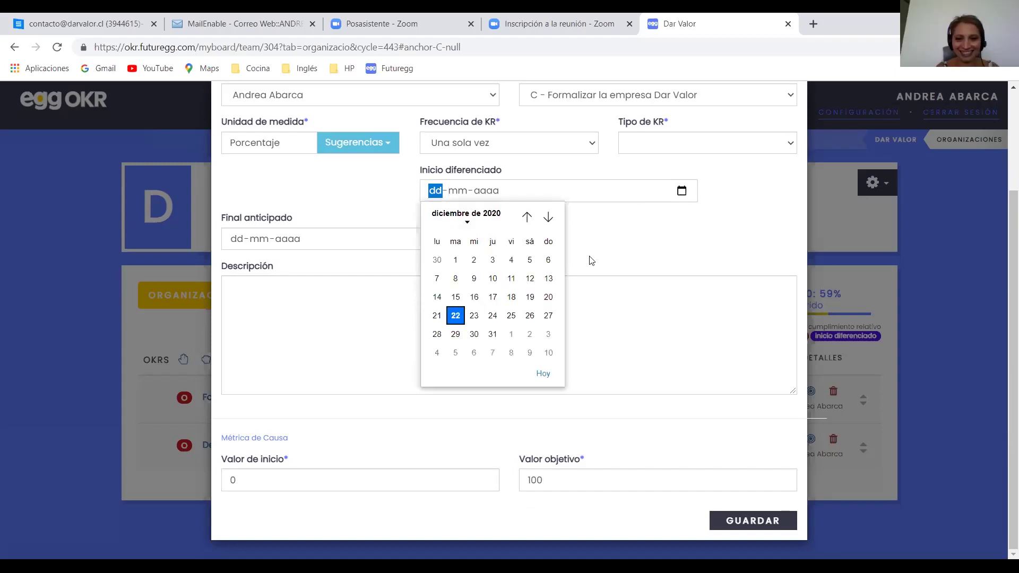
left_click(435, 336)
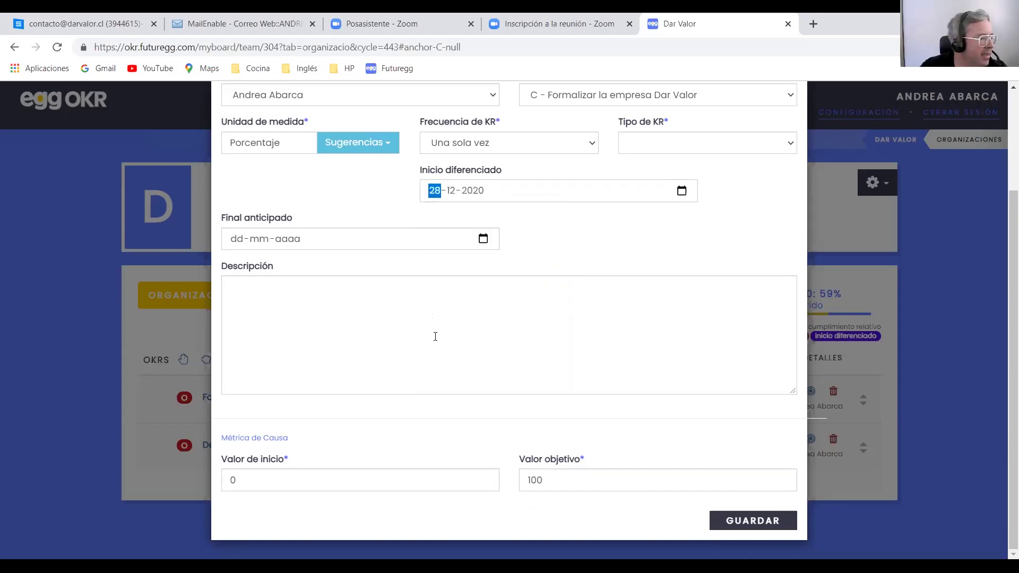
left_click(435, 337)
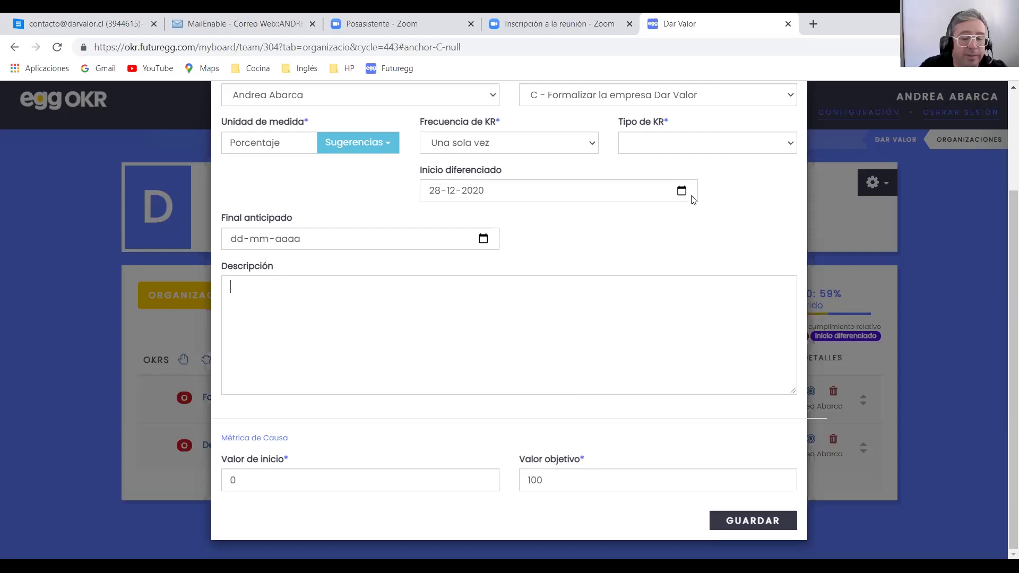
- Set the Final anticipado date to 15-01-2021 and save the Constituir la sociedad key result
left_click(483, 239)
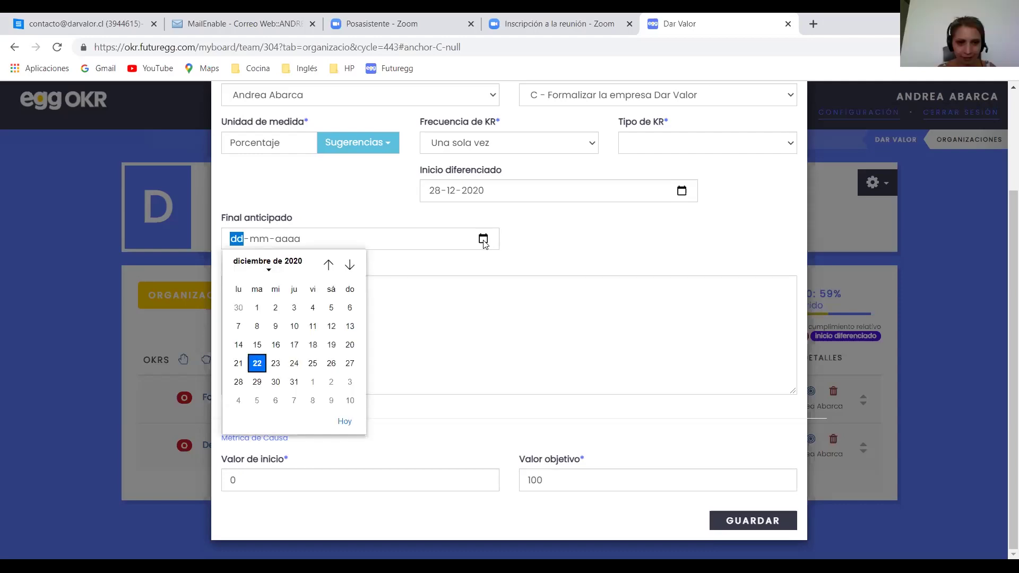
left_click(349, 265)
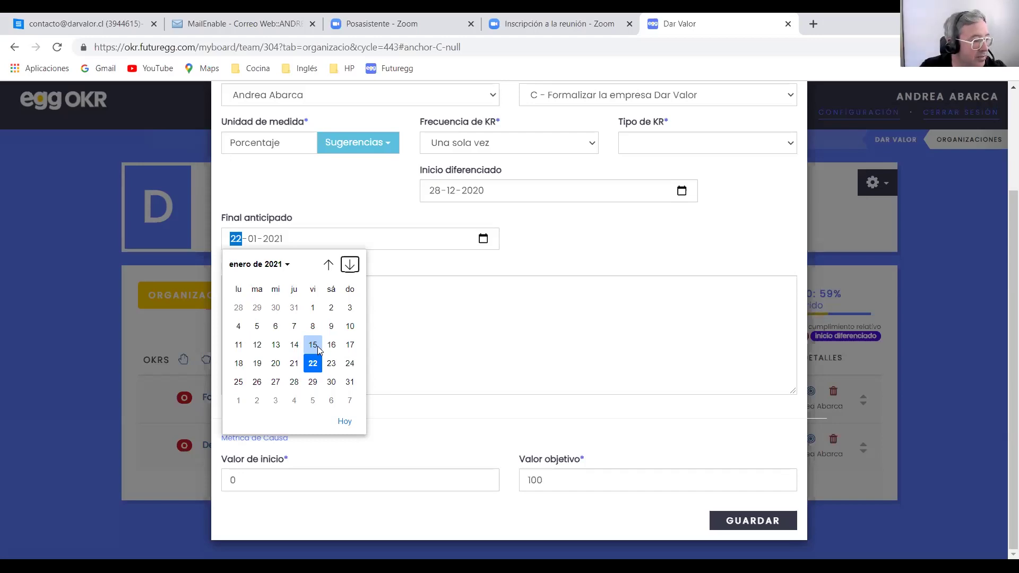
left_click(318, 346)
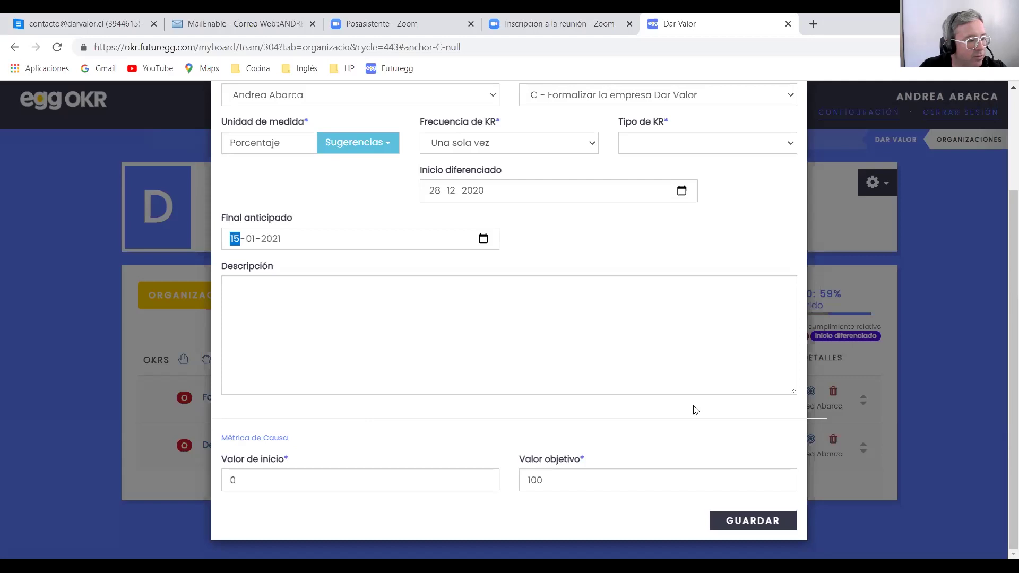
left_click(748, 523)
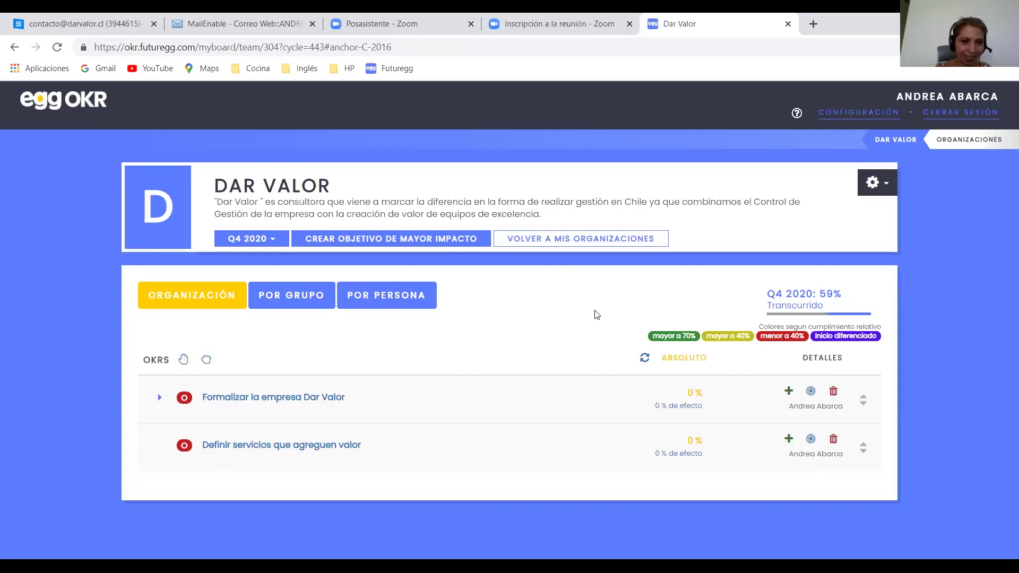
- Start another key result under the Formalizar la empresa Dar Valor objective, titled "Iniciación de actividades"
left_click(159, 398)
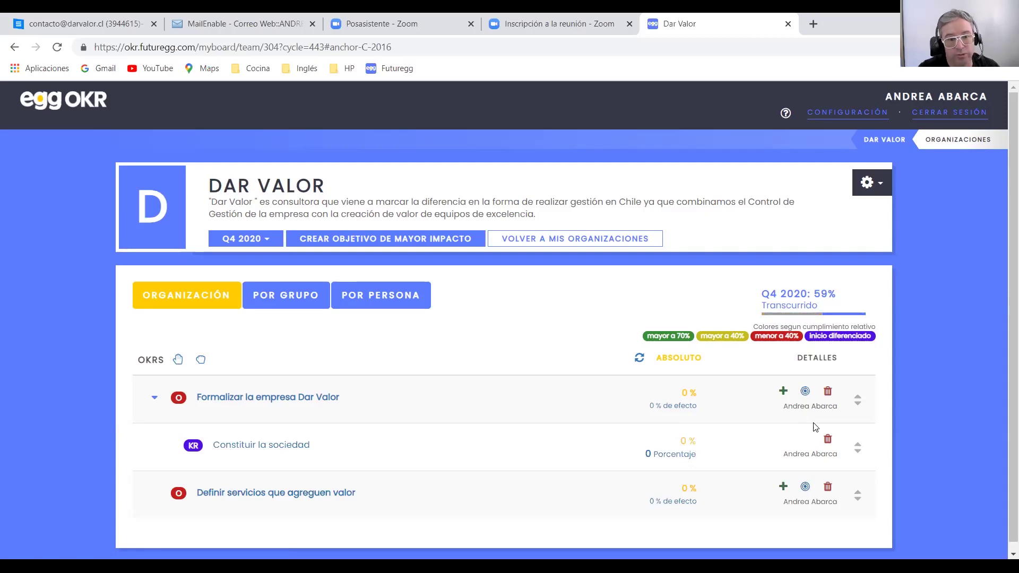
left_click(783, 392)
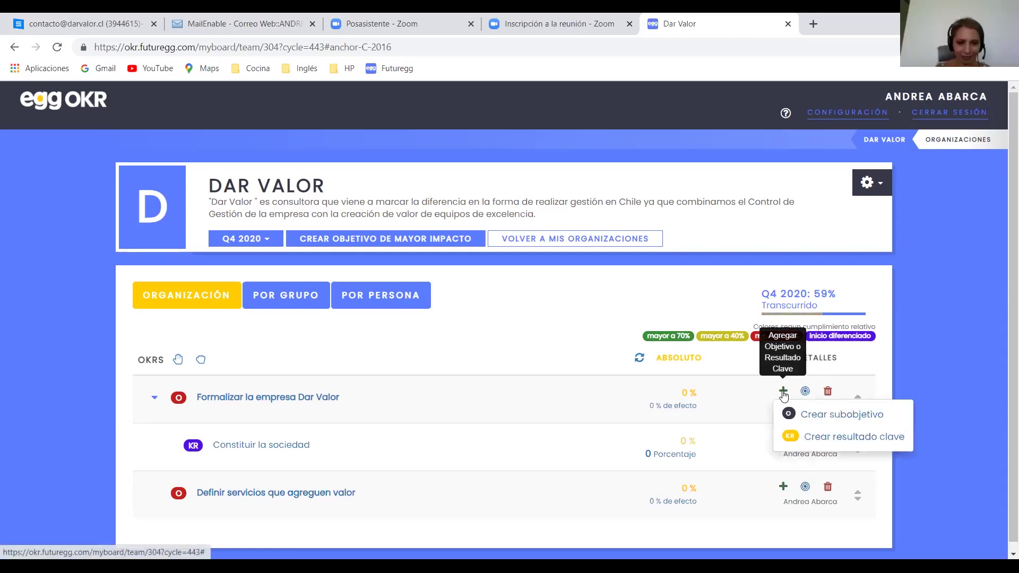
left_click(821, 438)
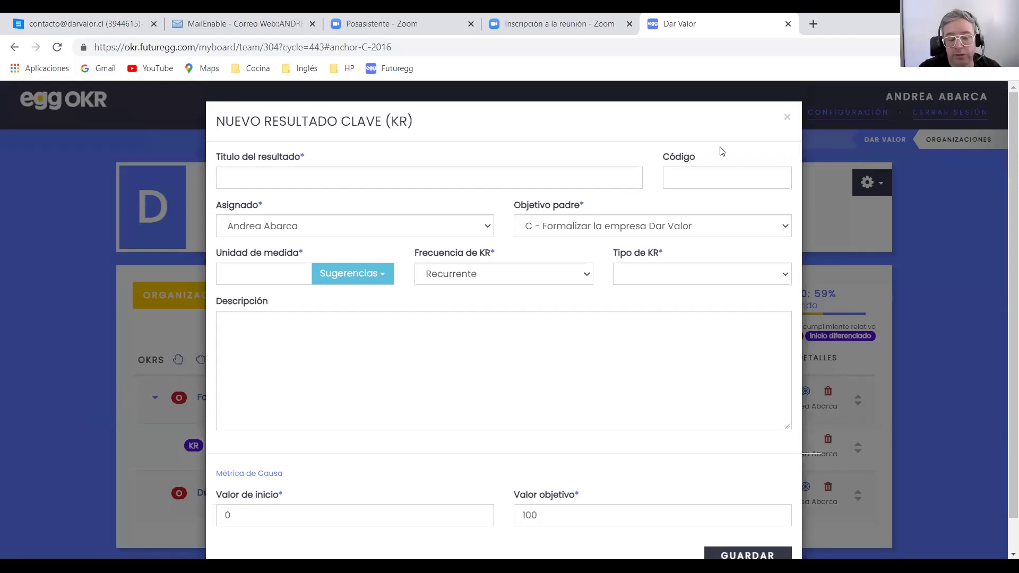
left_click(530, 178)
type("Inici")
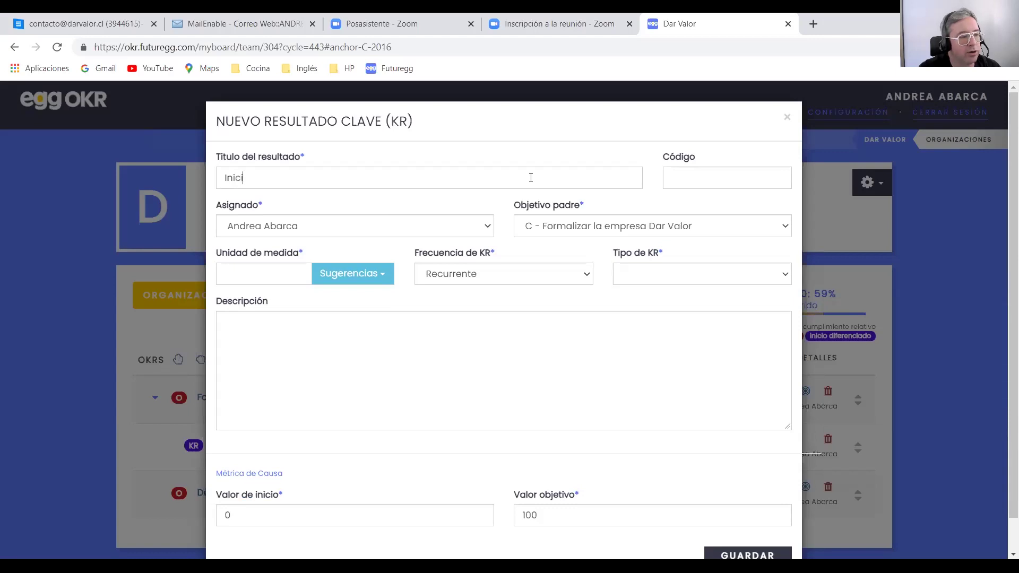
type("ación de Co")
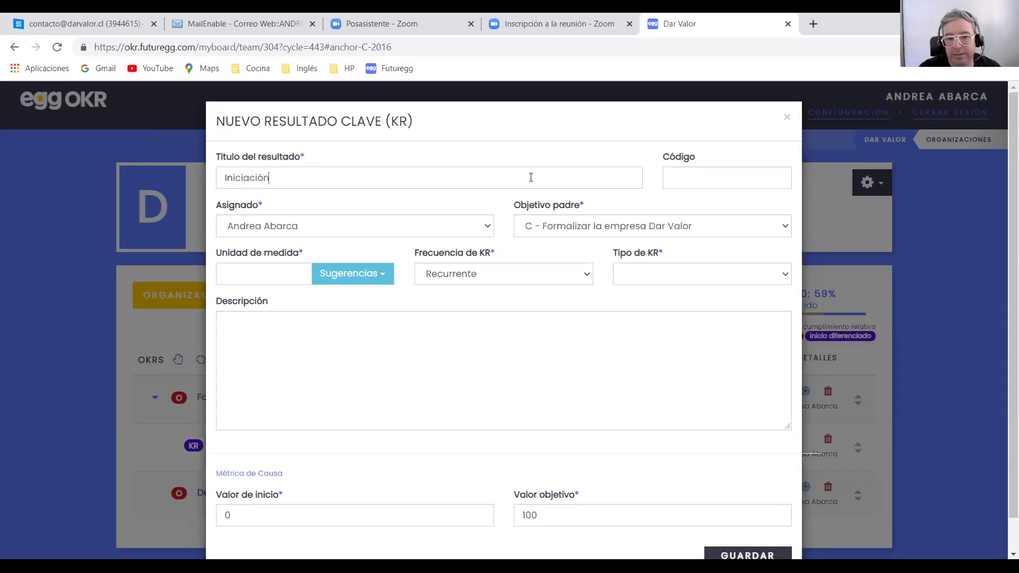
key("BackSpace")
key("BackSpace")
type("ac")
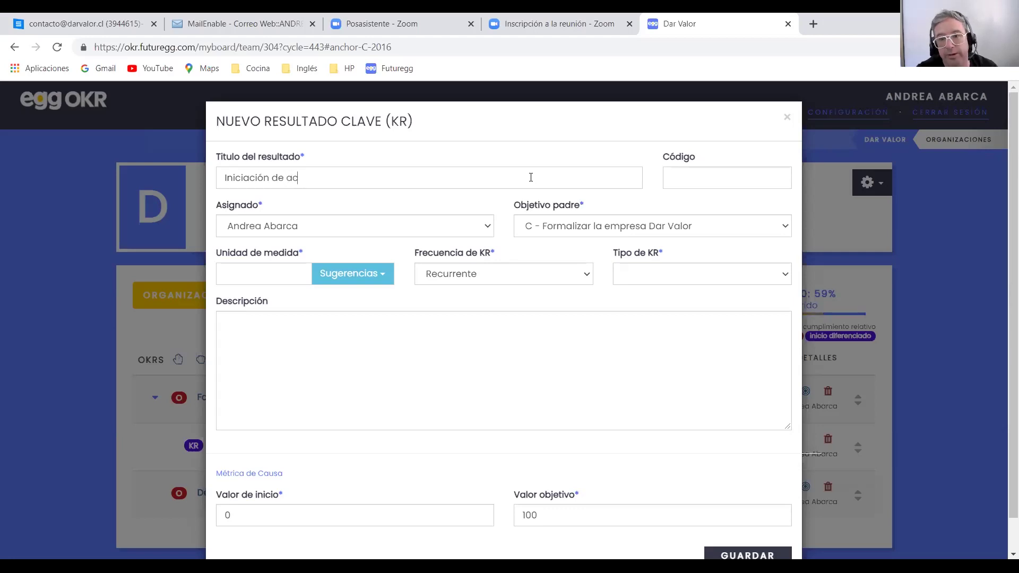
type("tivif")
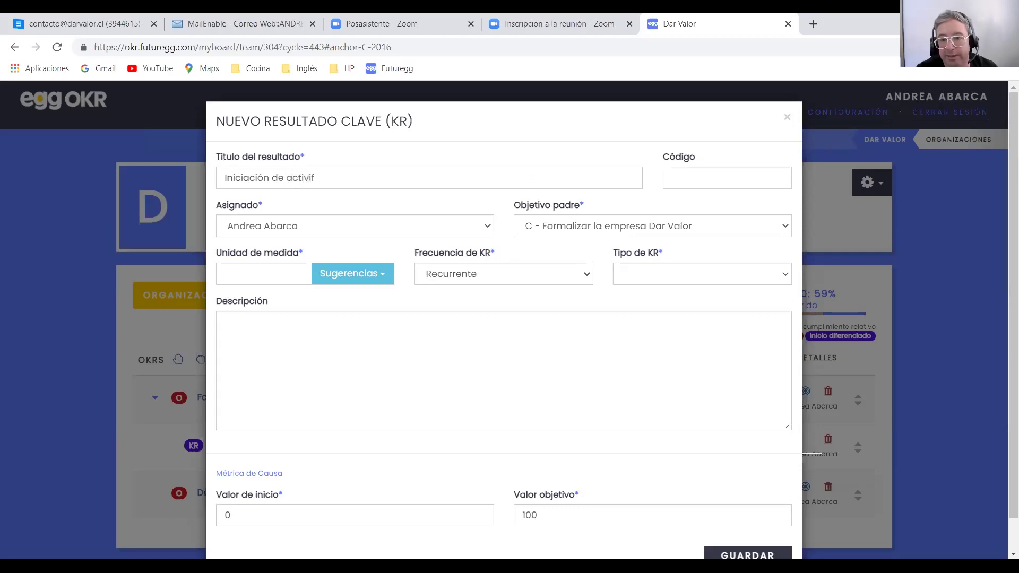
key("BackSpace")
type("dades")
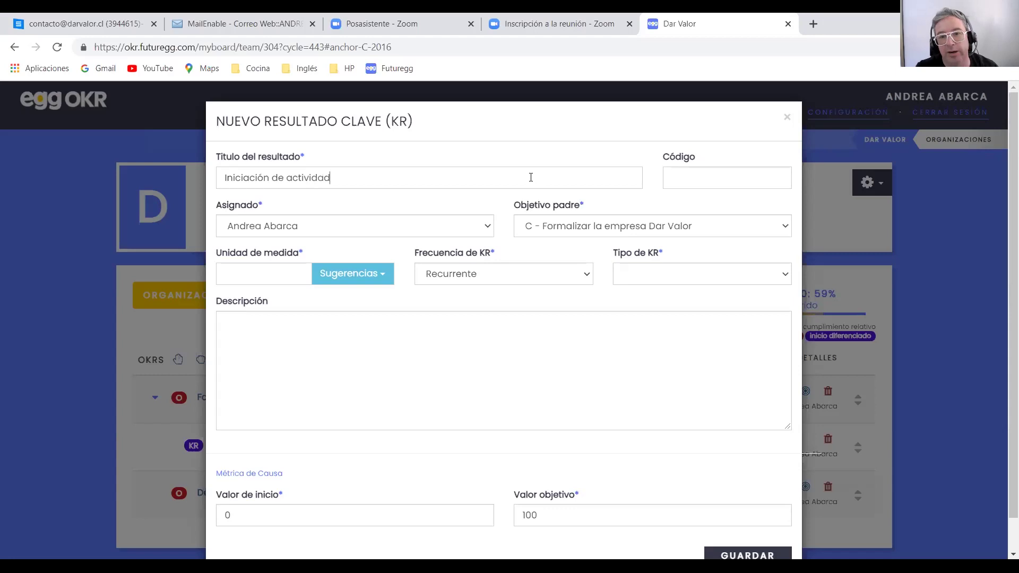
- Set the frequency of Iniciación de actividades to Una sola vez and its unit of measure to Porcentaje
left_click(588, 275)
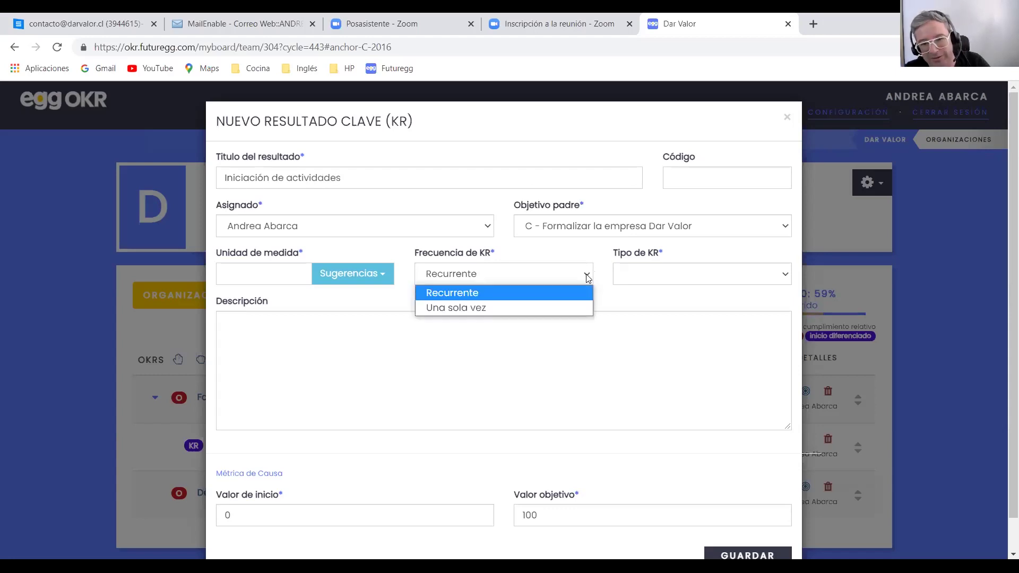
left_click(467, 308)
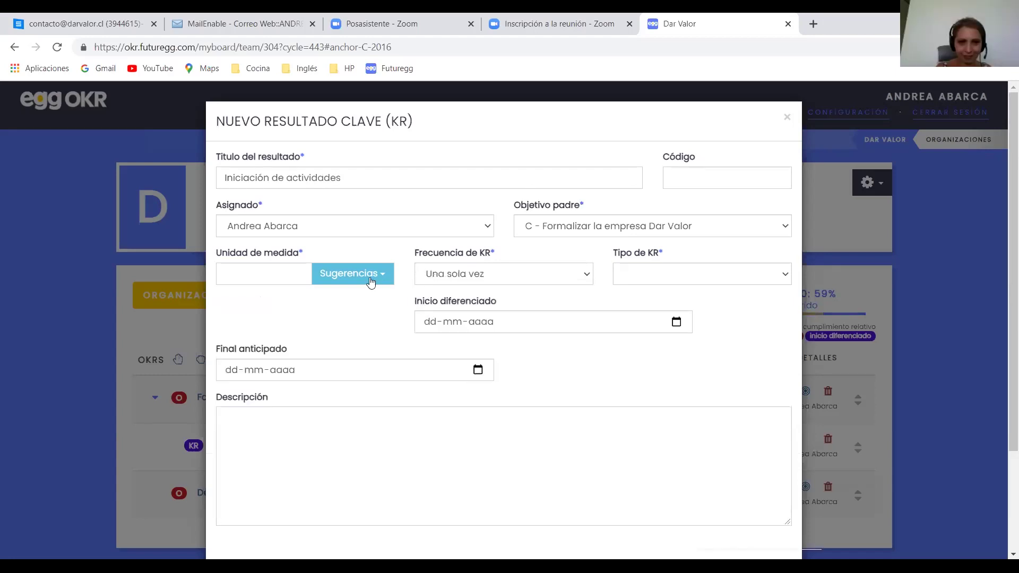
left_click(368, 277)
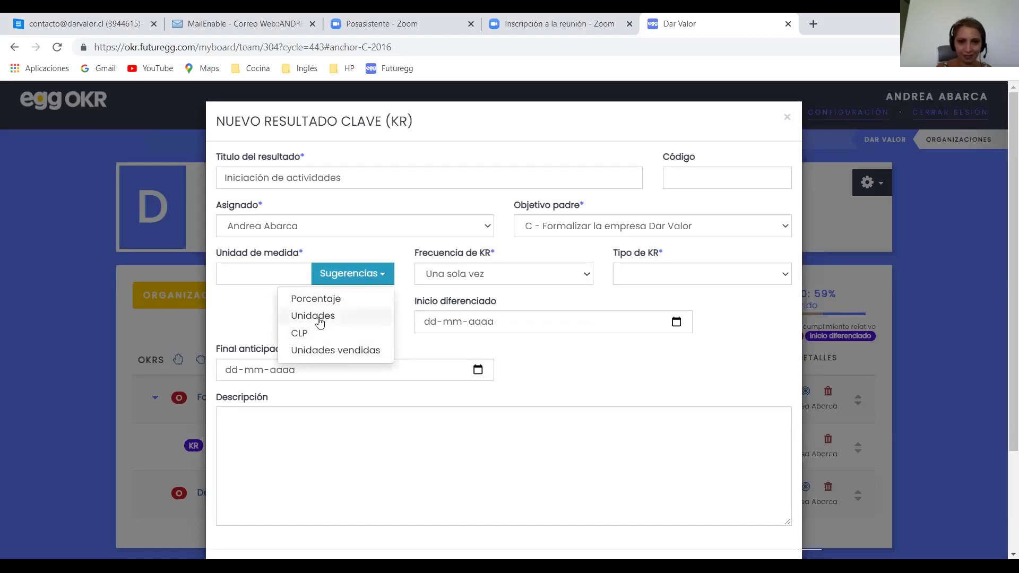
left_click(322, 301)
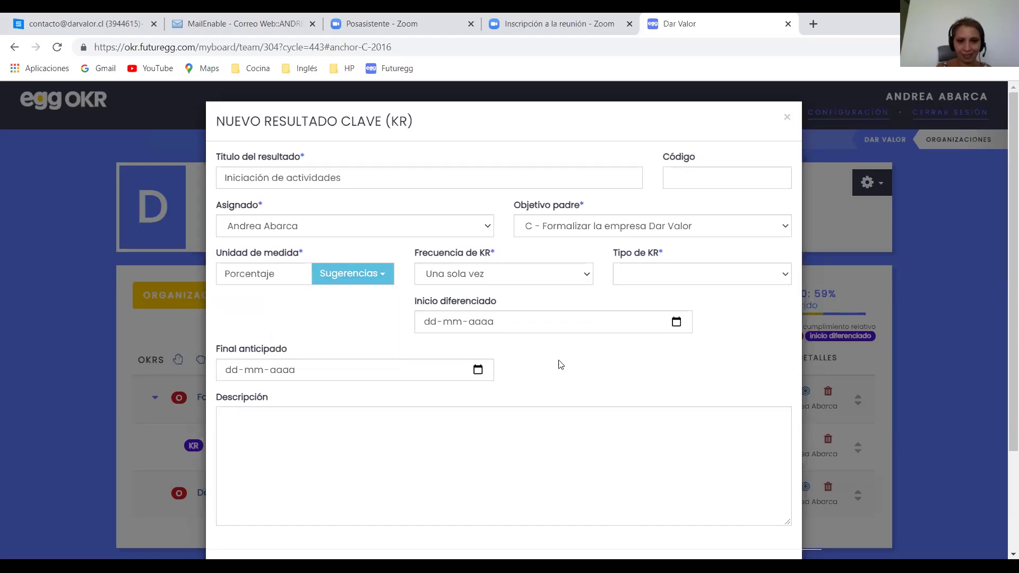
- Set the Inicio diferenciado date of the Iniciación de actividades key result to 22-12-2020
triple_click(530, 124)
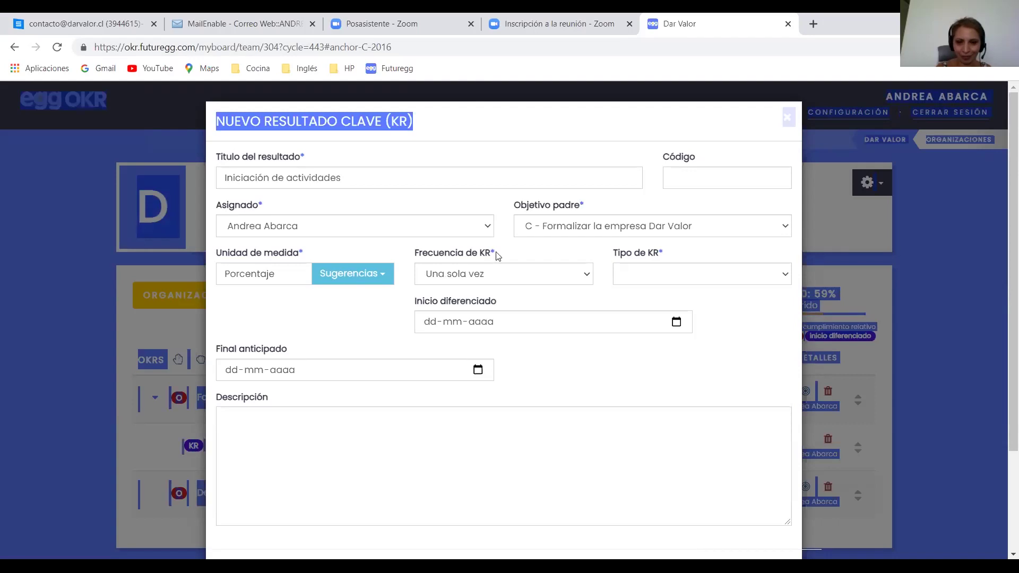
left_click(477, 323)
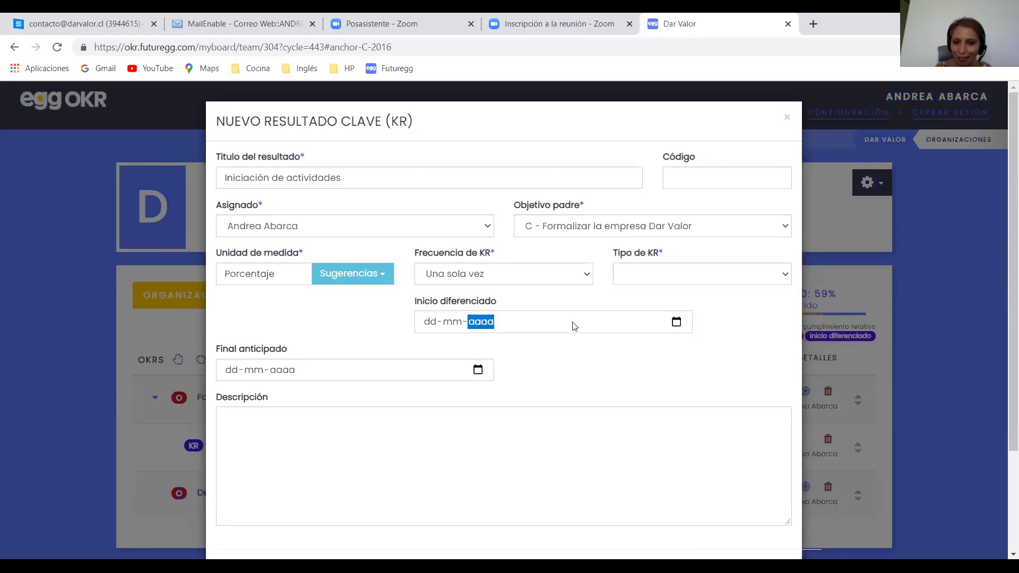
left_click(506, 115)
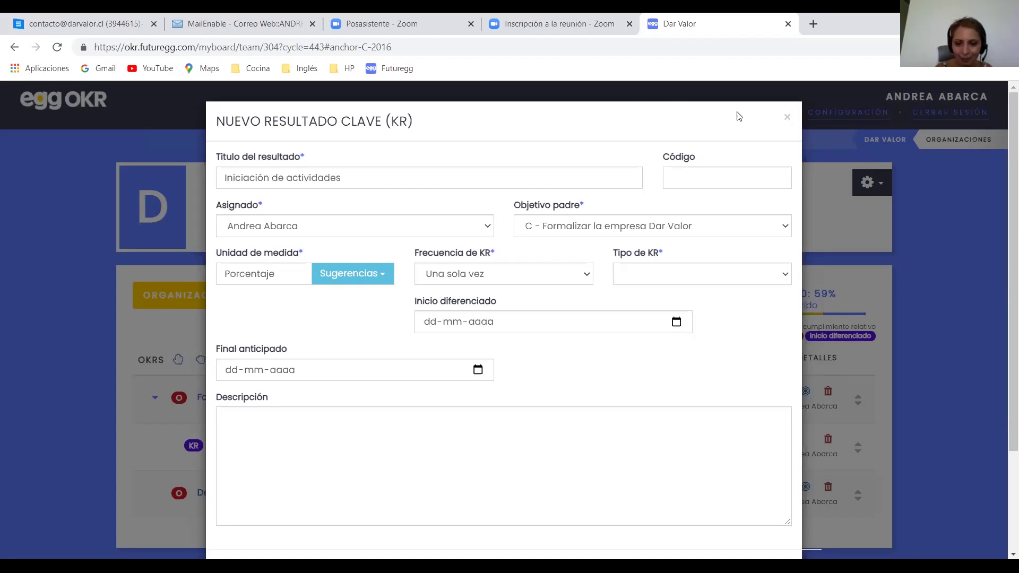
left_click(487, 322)
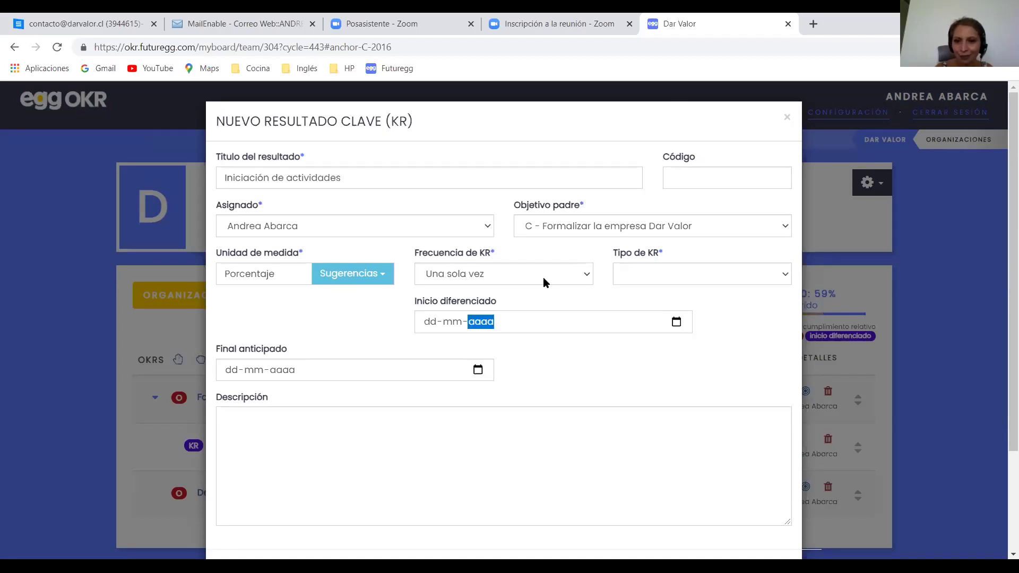
left_click(676, 322)
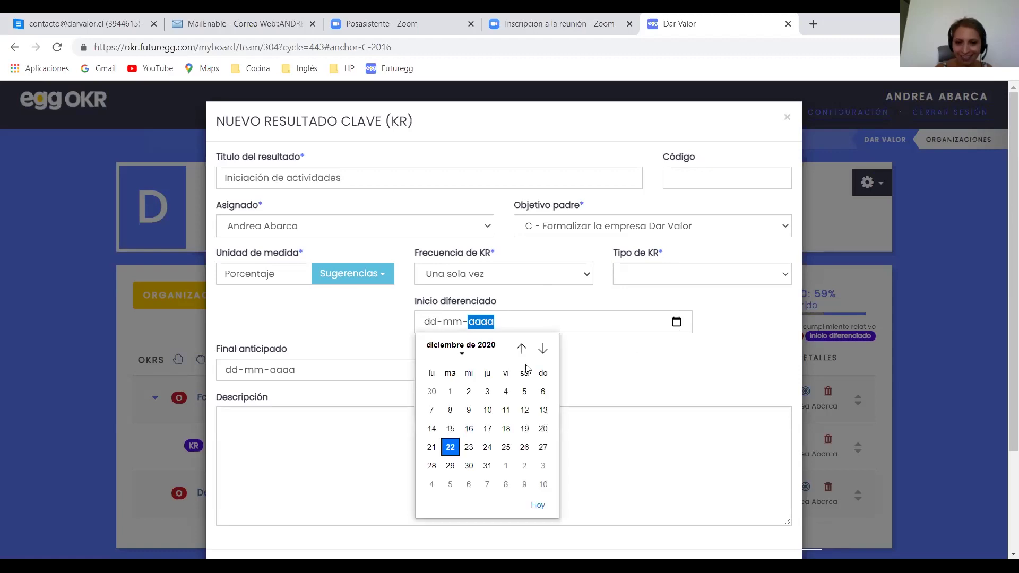
left_click(449, 447)
- Set the Final anticipado date to 15-01-2021 and save the Iniciación de actividades key result
left_click(478, 370)
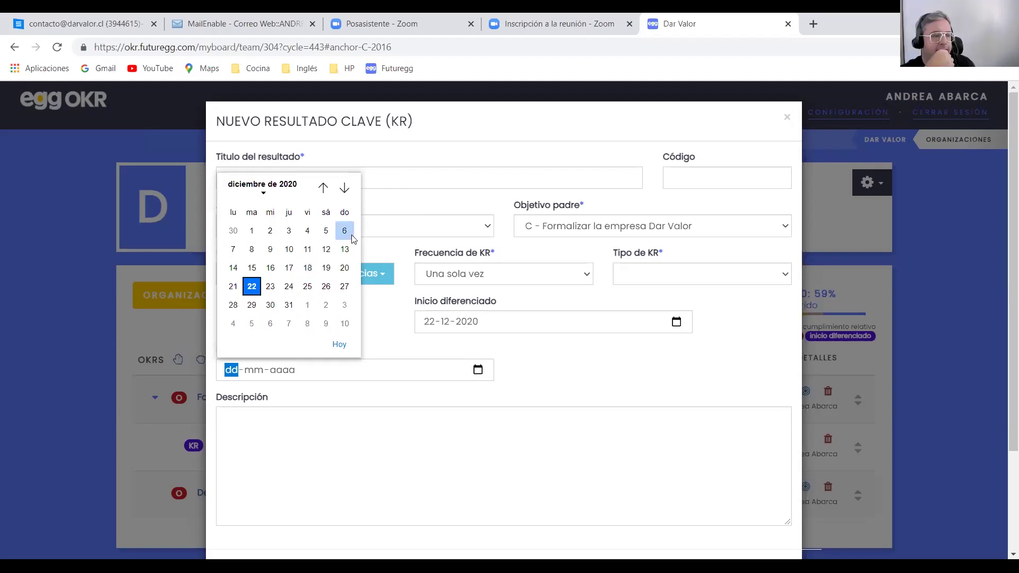
left_click(343, 192)
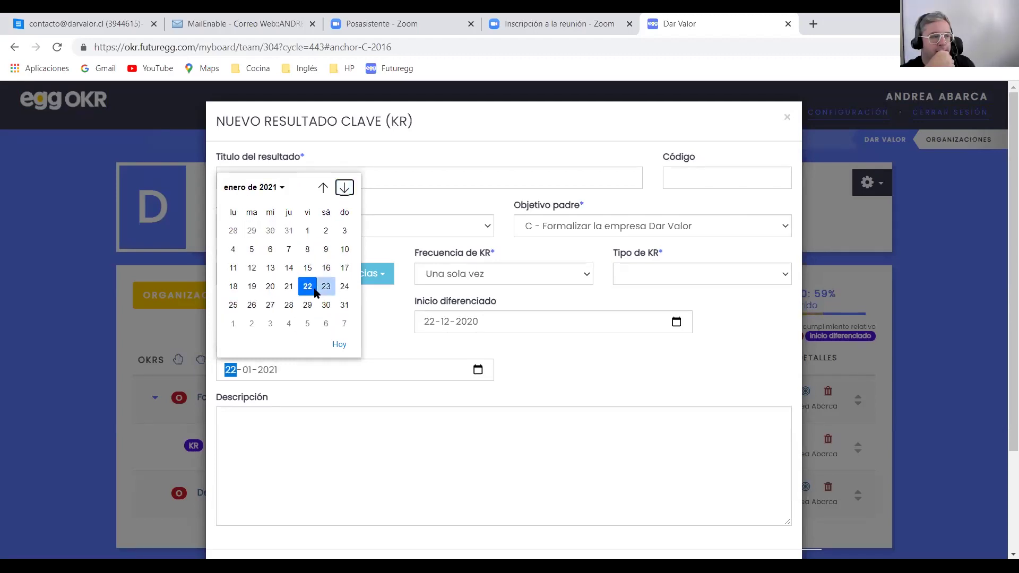
left_click(310, 270)
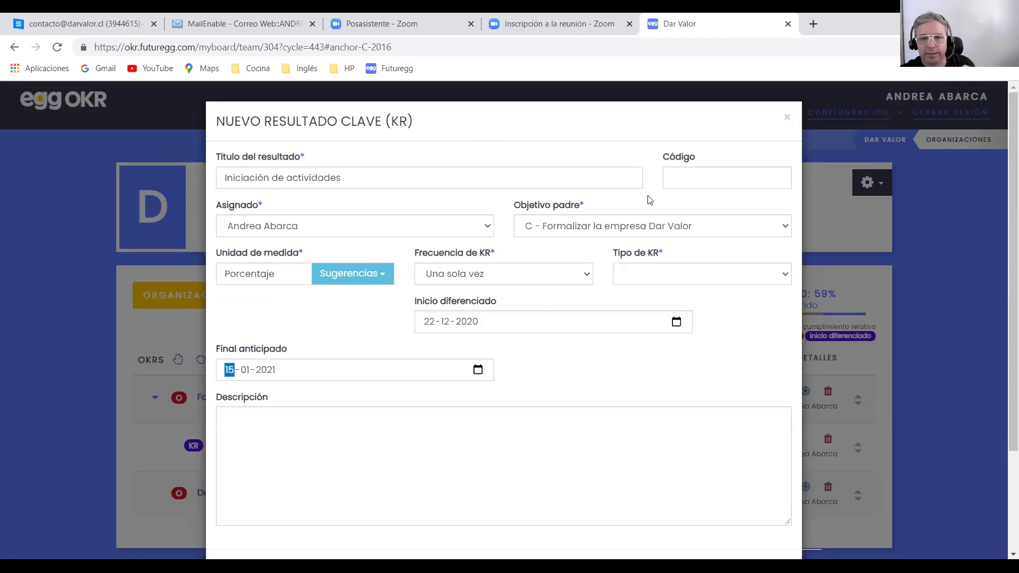
scroll(995, 297, "down", 3)
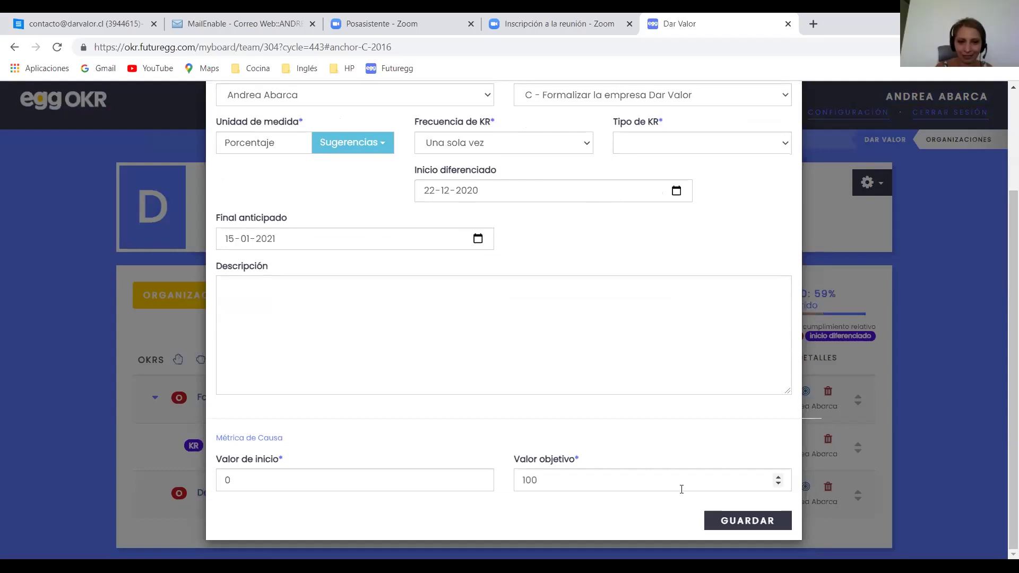
left_click(729, 522)
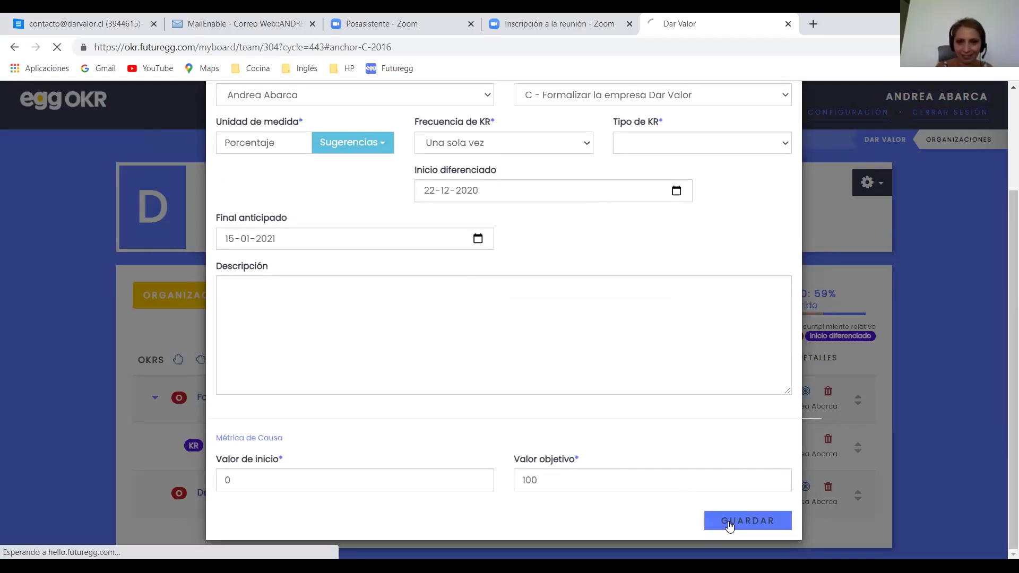